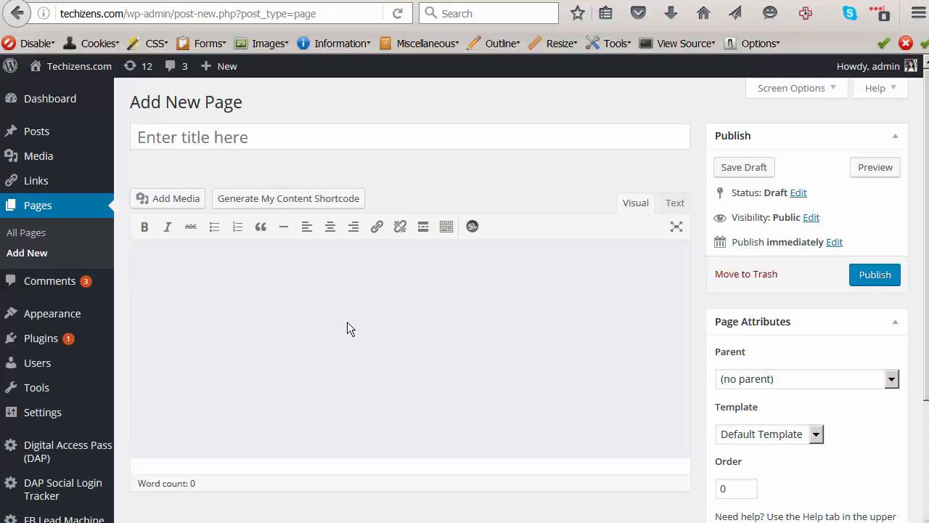
Give the new page the title "test social login".
left_click(348, 324)
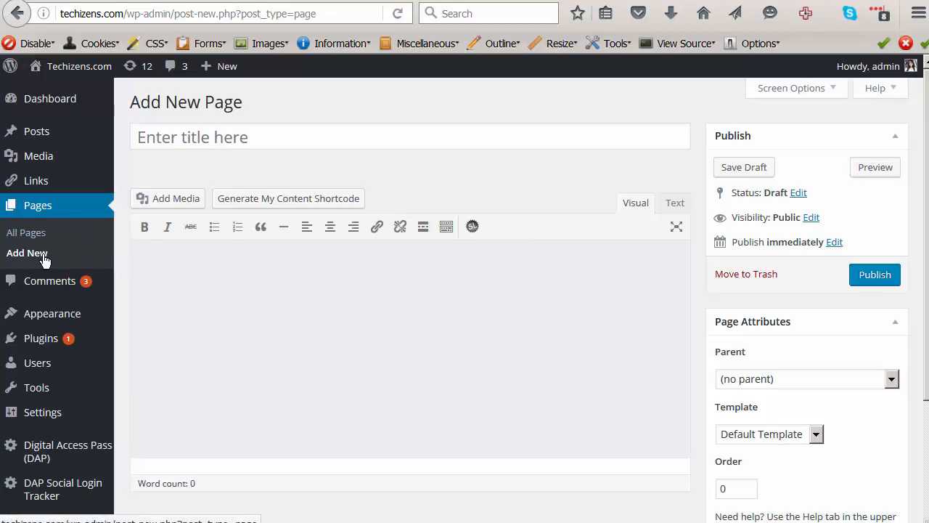
left_click(208, 147)
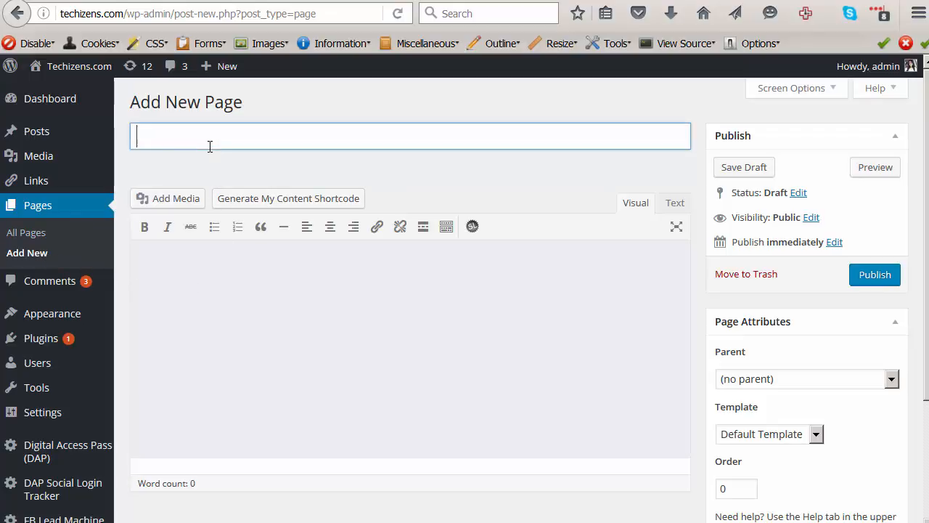
type("d")
key("BackSpace")
type("tets")
key("BackSpace")
key("BackSpace")
type("st social login")
Open the DAPSocialLogin Shortcode Editor for the page's content area.
left_click(295, 265)
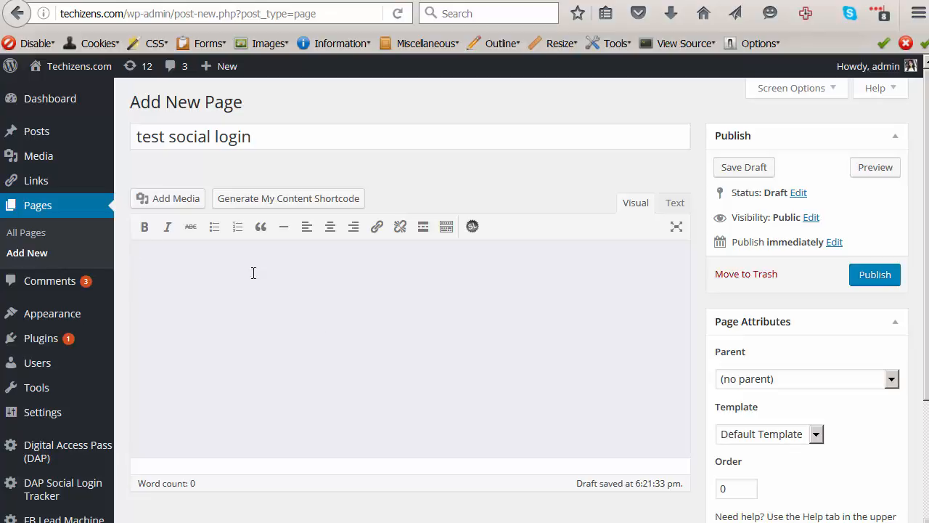
left_click(476, 229)
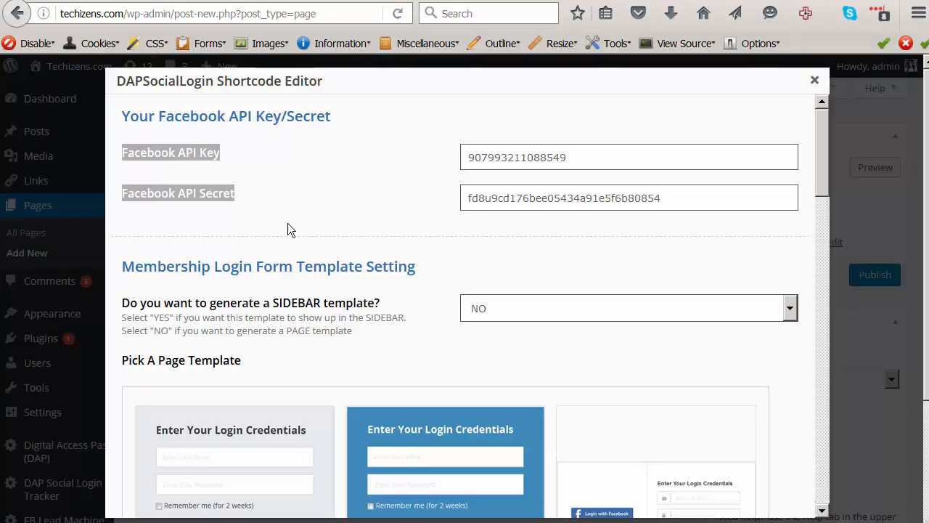
left_click(266, 236)
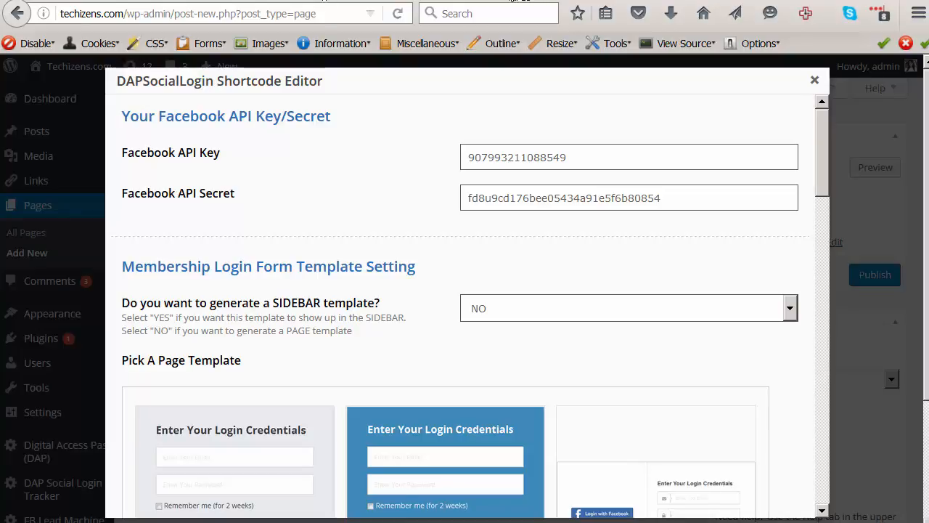
Review the Facebook API Key and Facebook Secret fields under Social Media Credentials in the DAP configuration, and return to the shortcode editor.
left_click(523, 4)
scroll(157, 211, "down", 10)
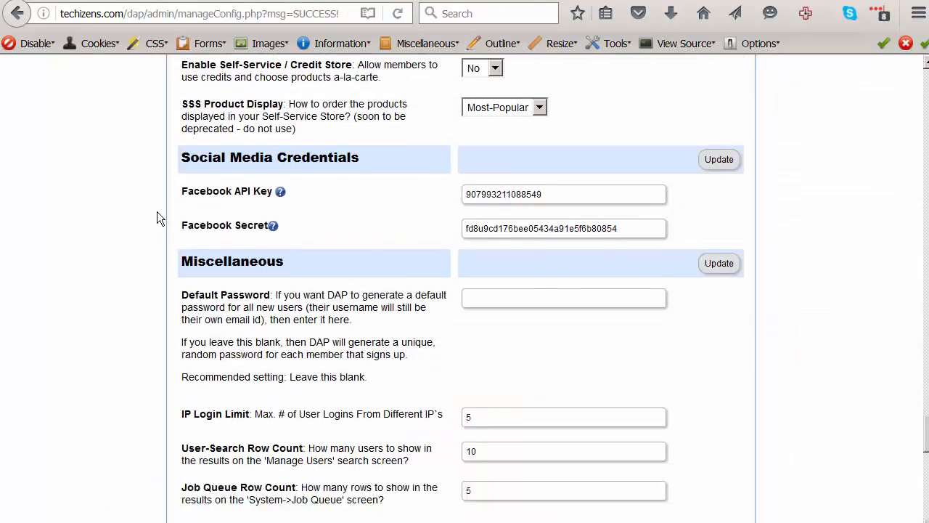
scroll(163, 217, "up", 10)
scroll(163, 218, "up", 1)
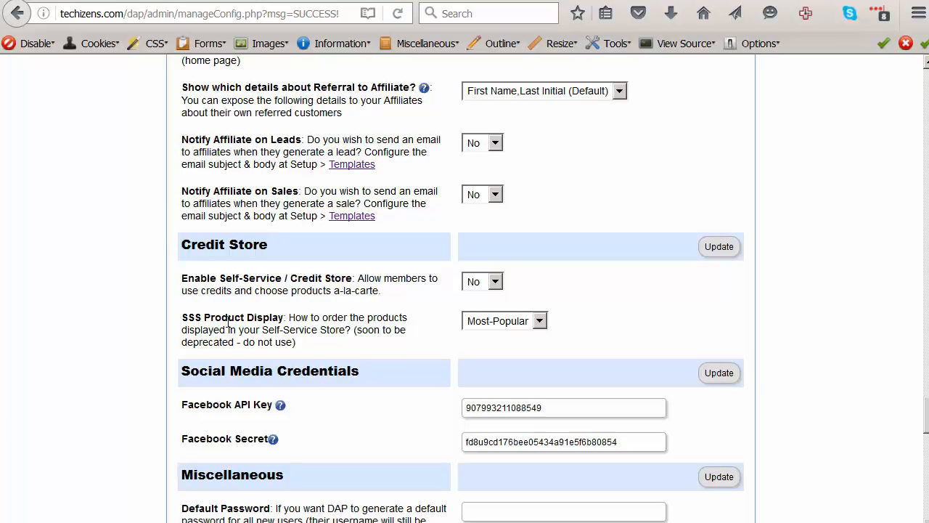
scroll(228, 319, "down", 2)
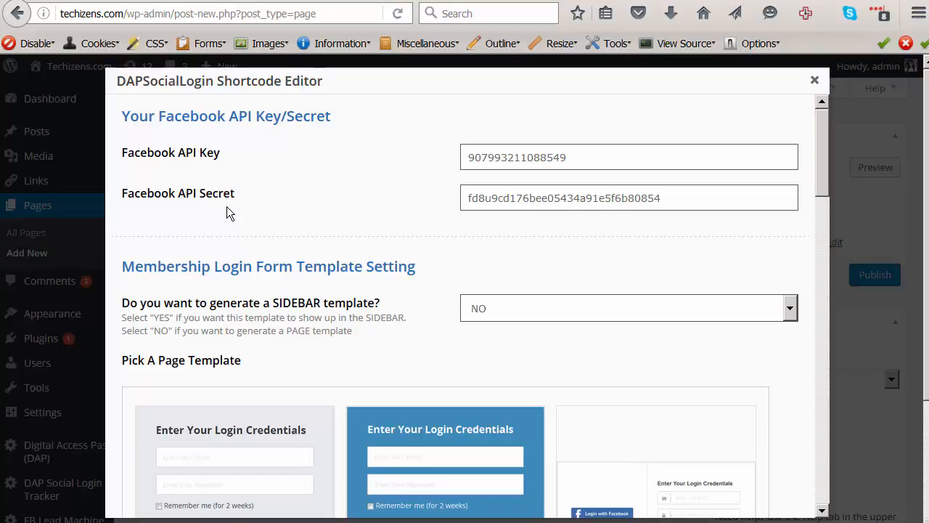
Set the SIDEBAR template option to YES to view the sidebar templates, and return it to NO for page templates.
scroll(419, 179, "down", 1)
scroll(129, 135, "up", 1)
scroll(316, 216, "down", 2)
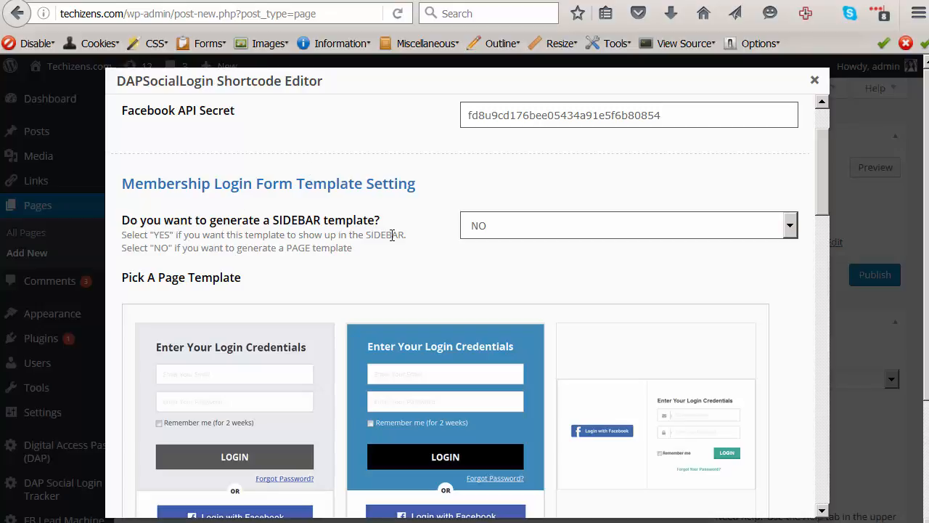
left_click(492, 227)
left_click(485, 259)
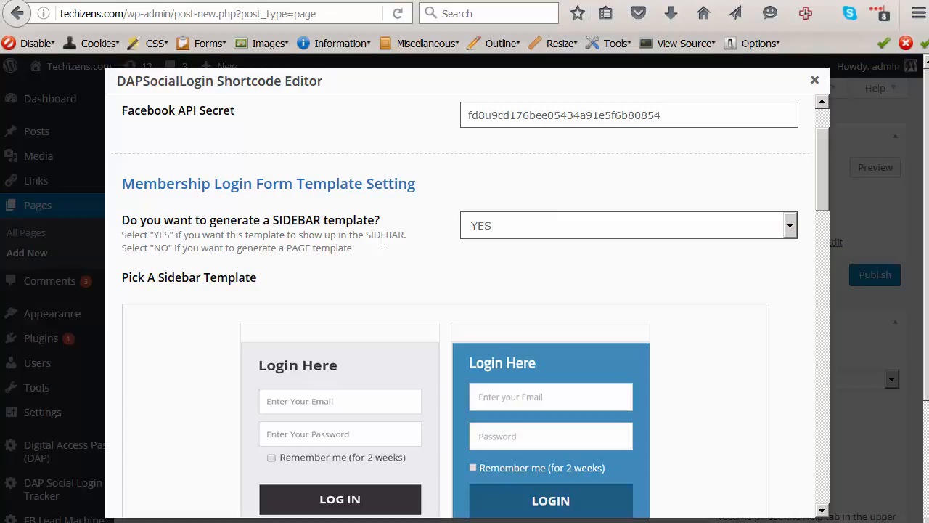
left_click(541, 230)
left_click(502, 248)
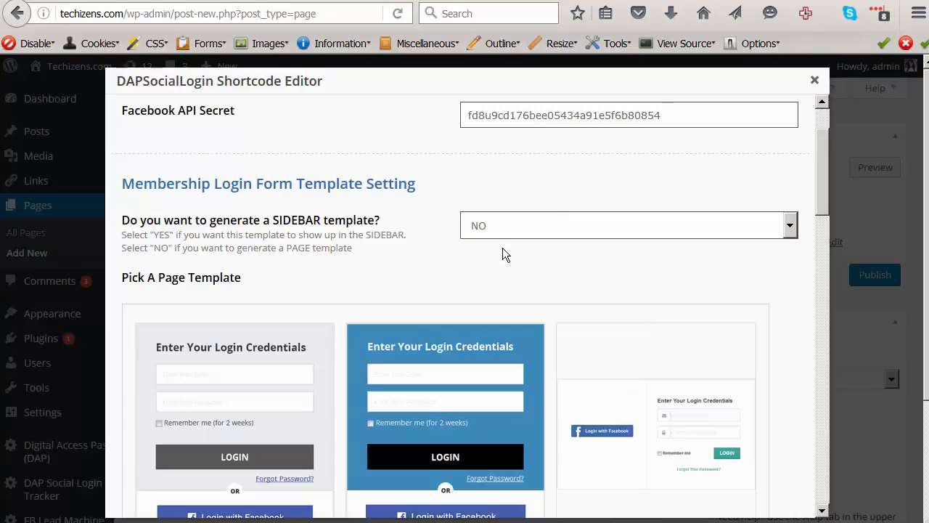
Examine the three page login form templates, their preview and use options, and the customization options below them.
scroll(241, 342, "up", 2)
scroll(359, 276, "down", 2)
scroll(359, 272, "down", 2)
mouse_move(357, 272)
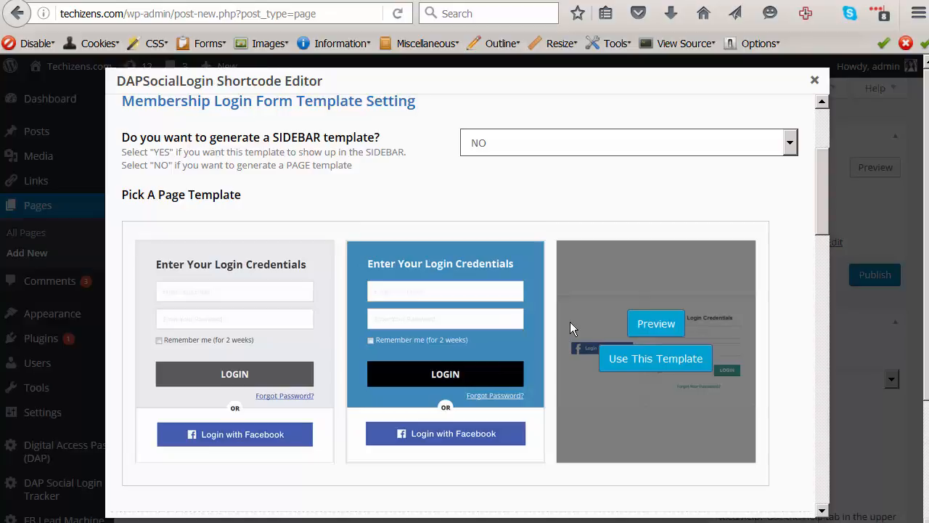
mouse_move(681, 287)
mouse_move(486, 324)
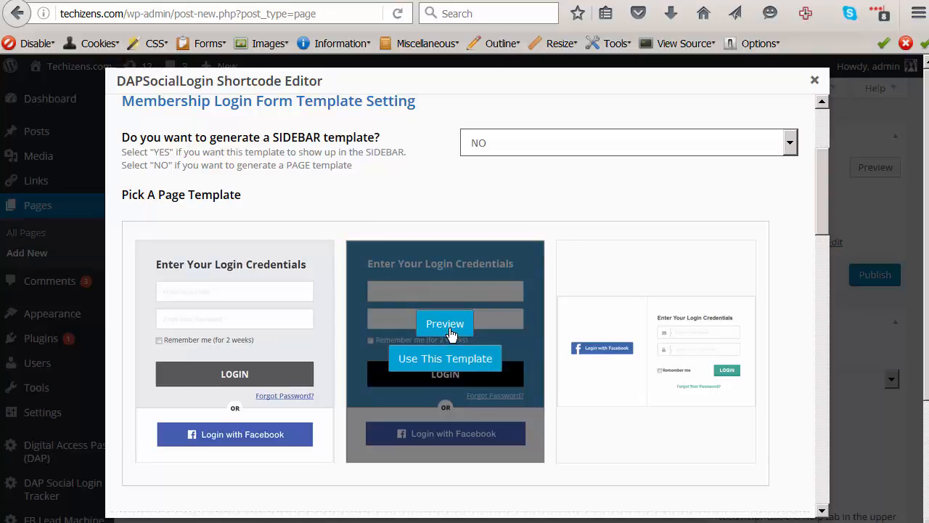
mouse_move(283, 333)
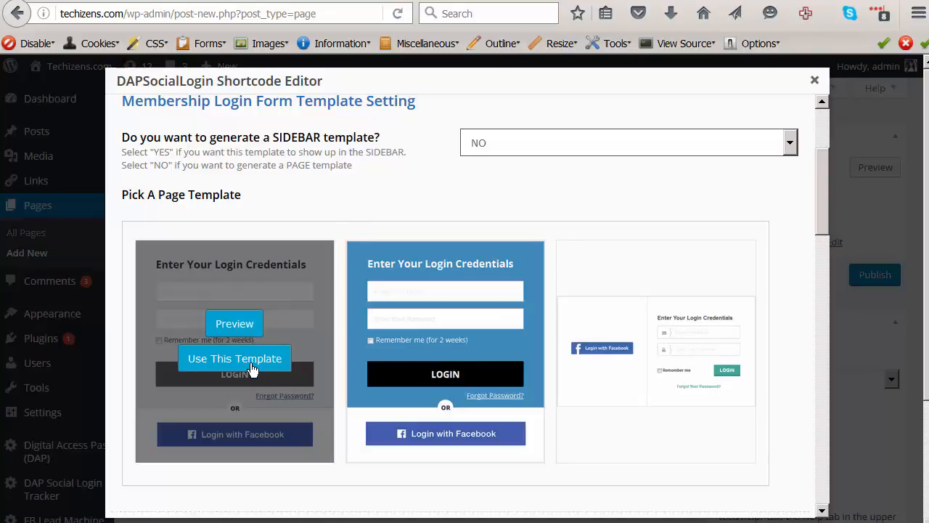
scroll(340, 332, "down", 3)
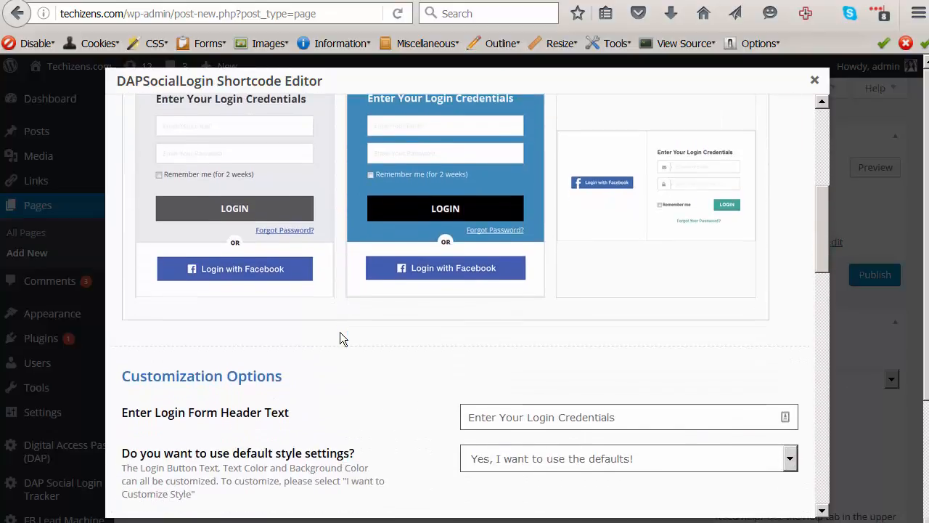
scroll(339, 332, "down", 2)
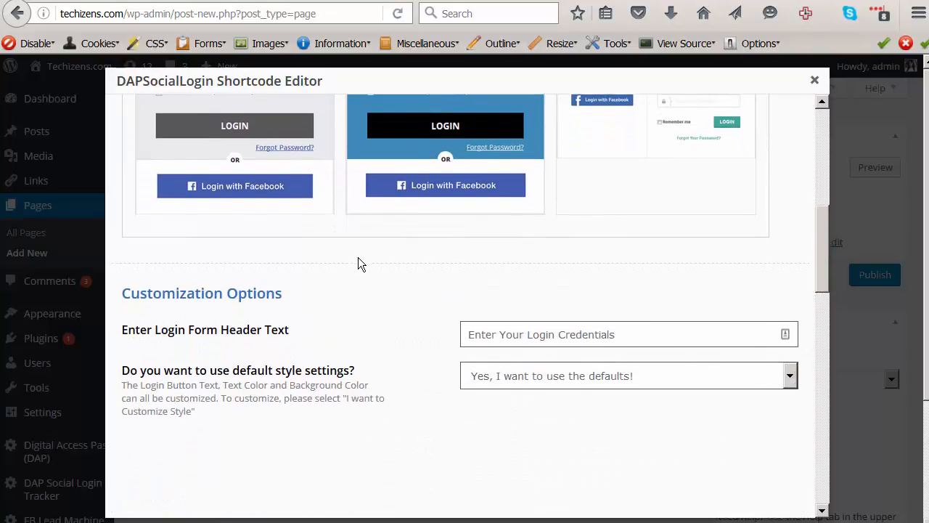
scroll(358, 264, "up", 4)
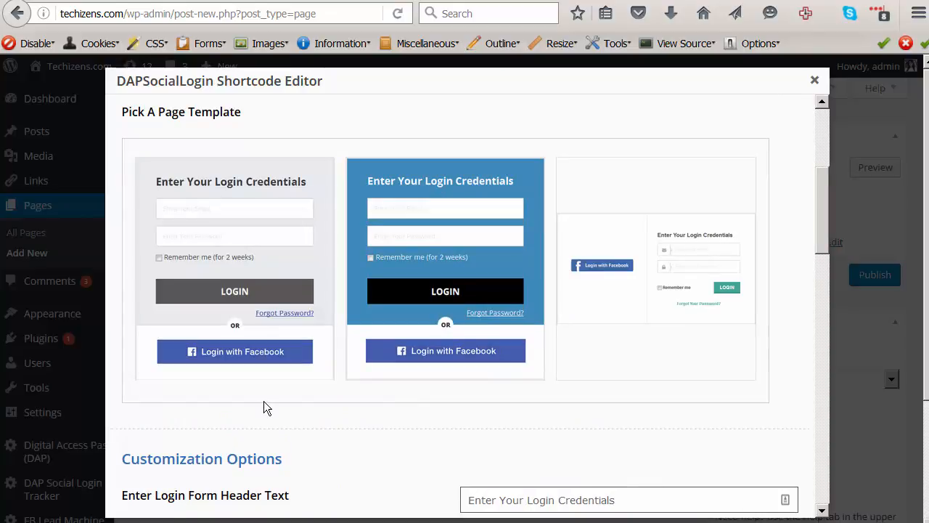
mouse_move(294, 367)
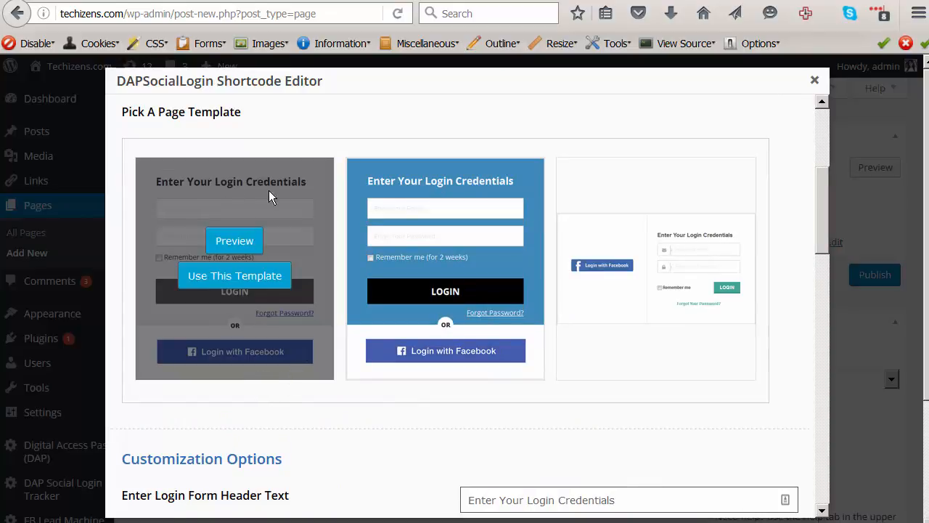
Compare the login form header text with the templates' headings, and review the login header text for the account linking process.
scroll(345, 294, "down", 2)
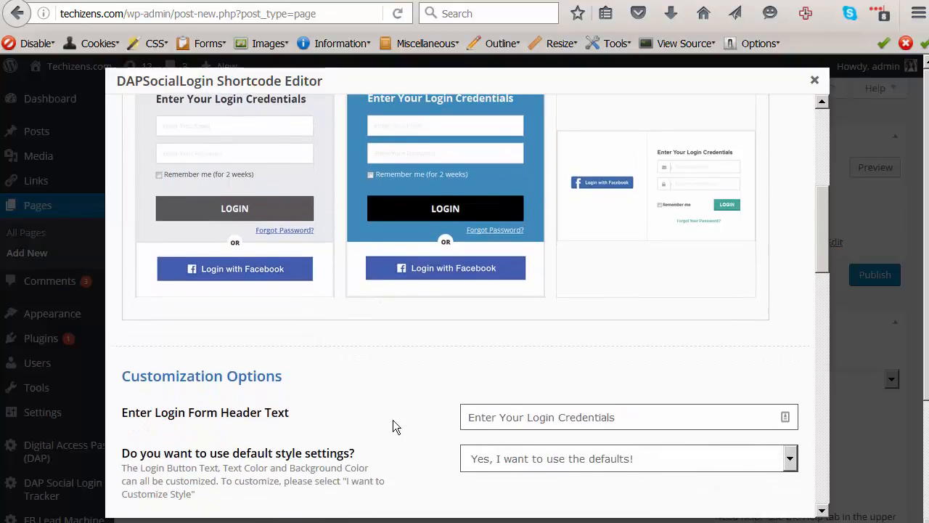
left_click_drag(617, 414, 404, 408)
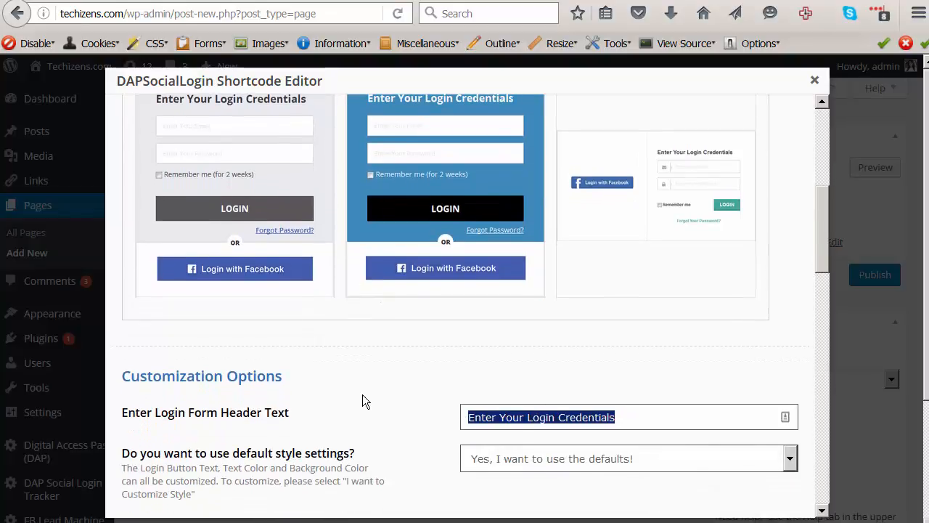
scroll(358, 350, "up", 2)
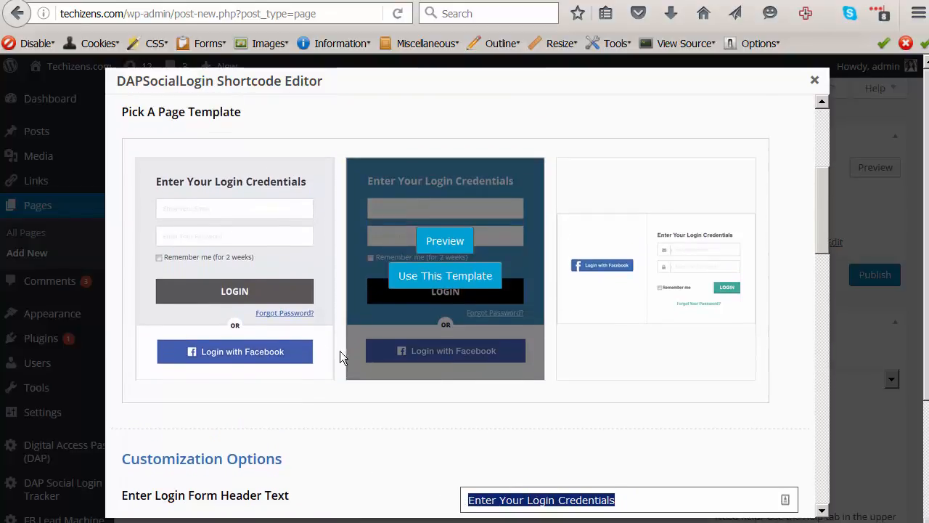
mouse_move(162, 201)
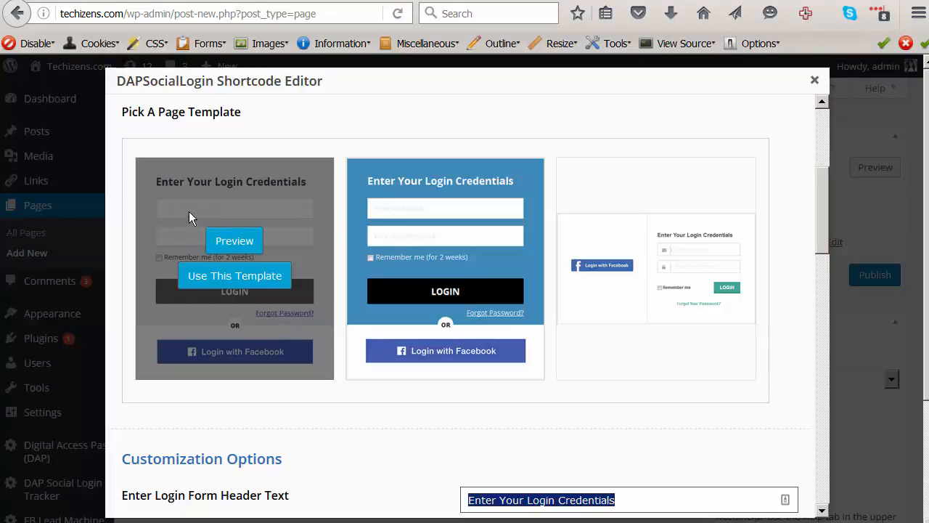
mouse_move(379, 239)
scroll(348, 412, "down", 4)
scroll(349, 413, "down", 10)
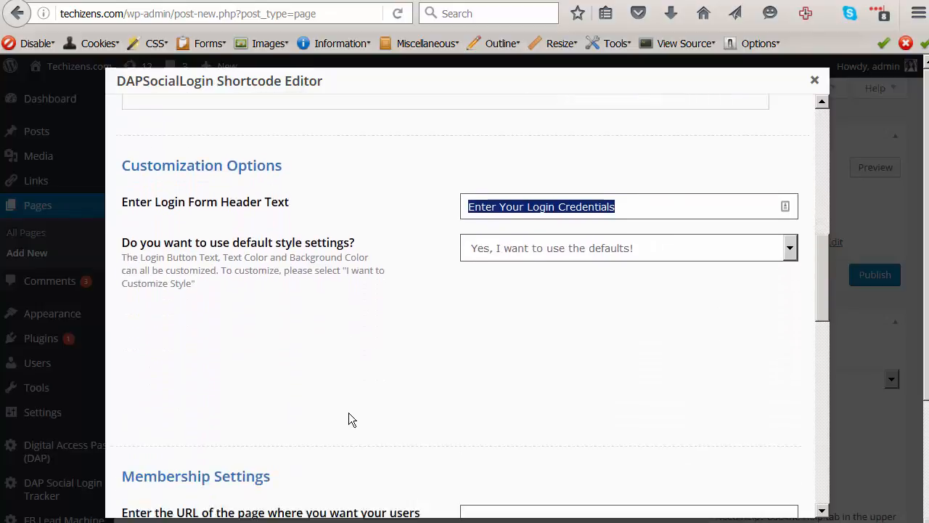
scroll(348, 411, "down", 10)
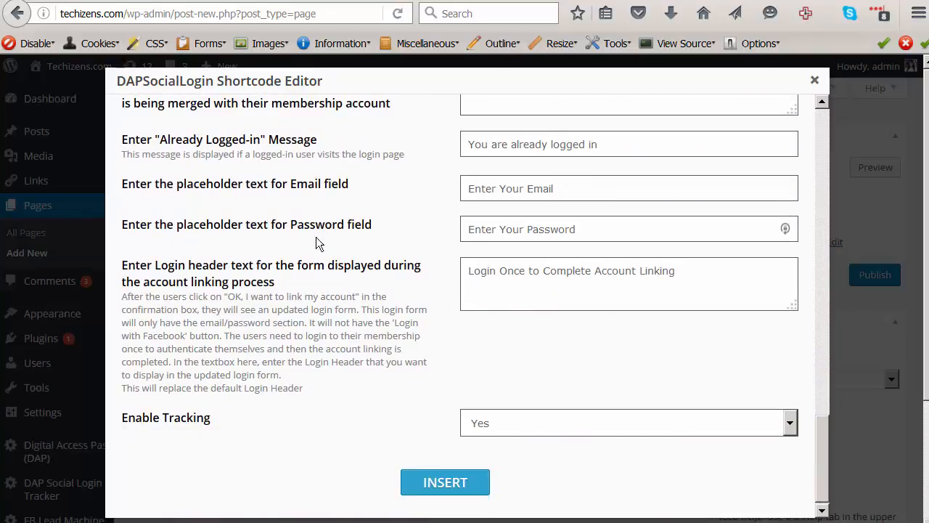
left_click_drag(748, 279, 337, 258)
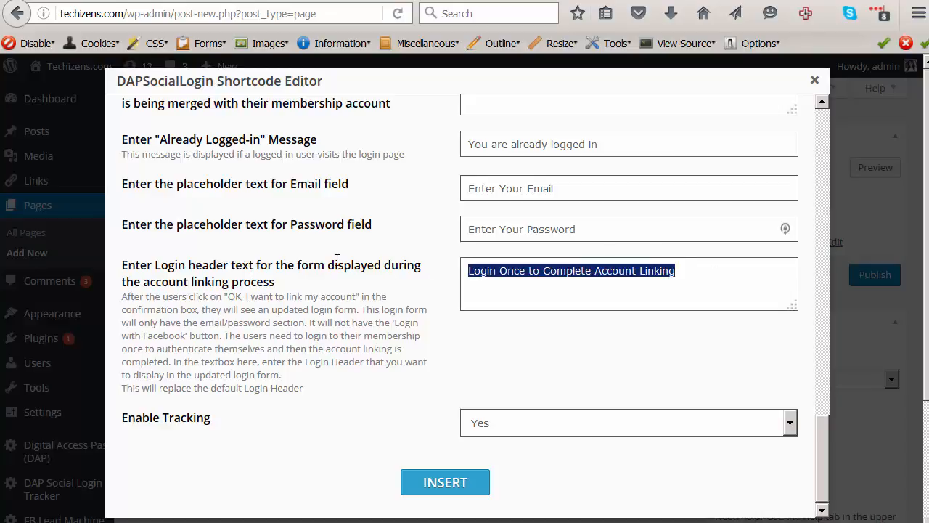
scroll(174, 378, "up", 5)
scroll(184, 358, "up", 10)
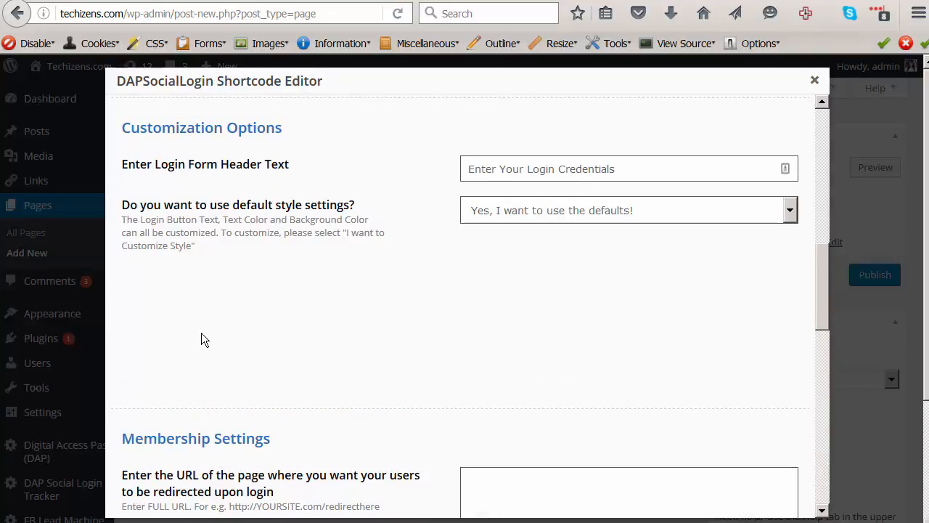
scroll(202, 335, "up", 8)
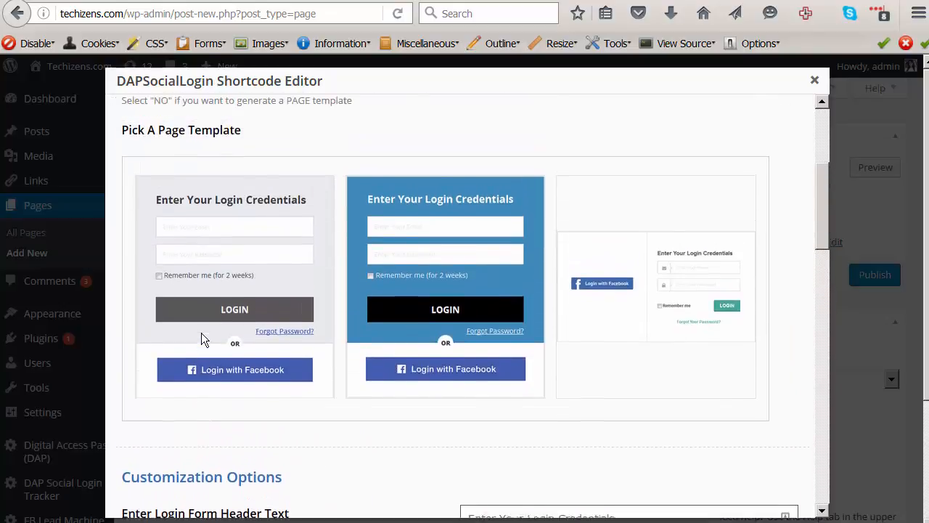
scroll(201, 332, "up", 3)
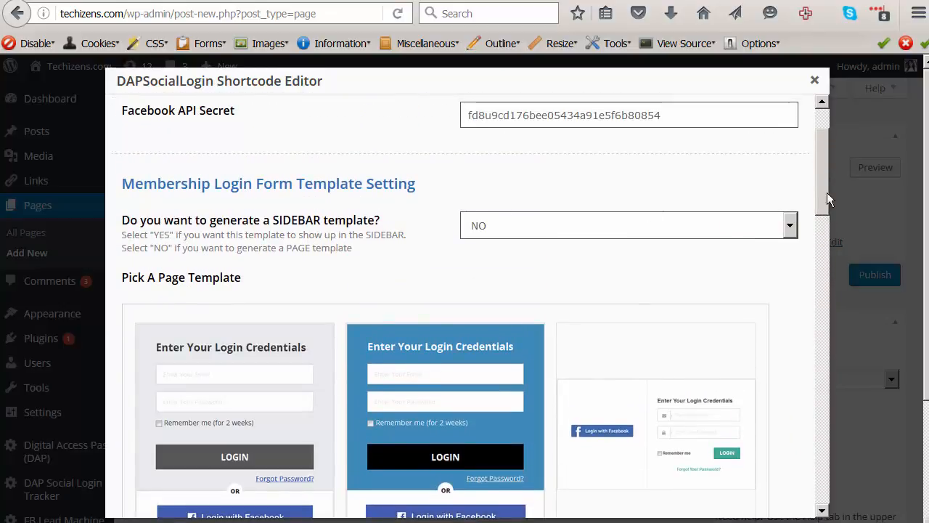
Examine the page templates against the default style settings option in the Customization Options.
left_click_drag(824, 189, 827, 197)
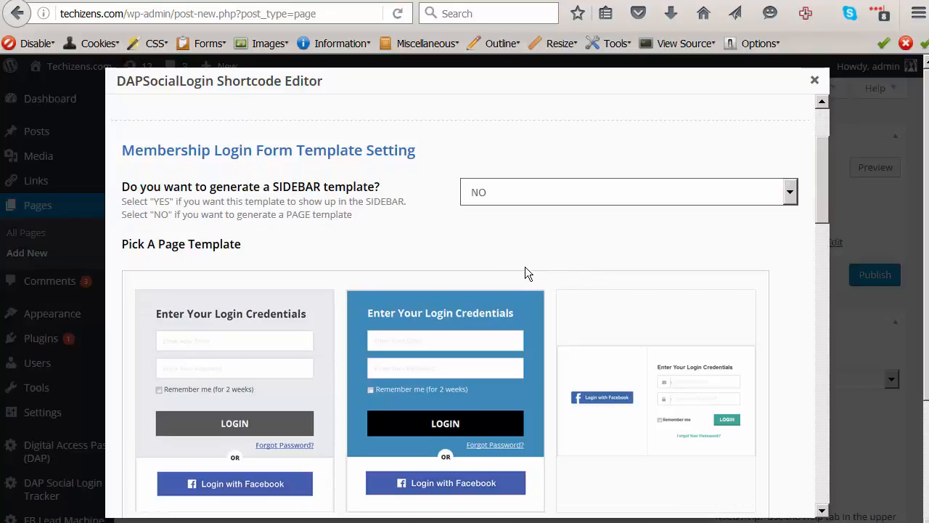
left_click_drag(825, 196, 824, 202)
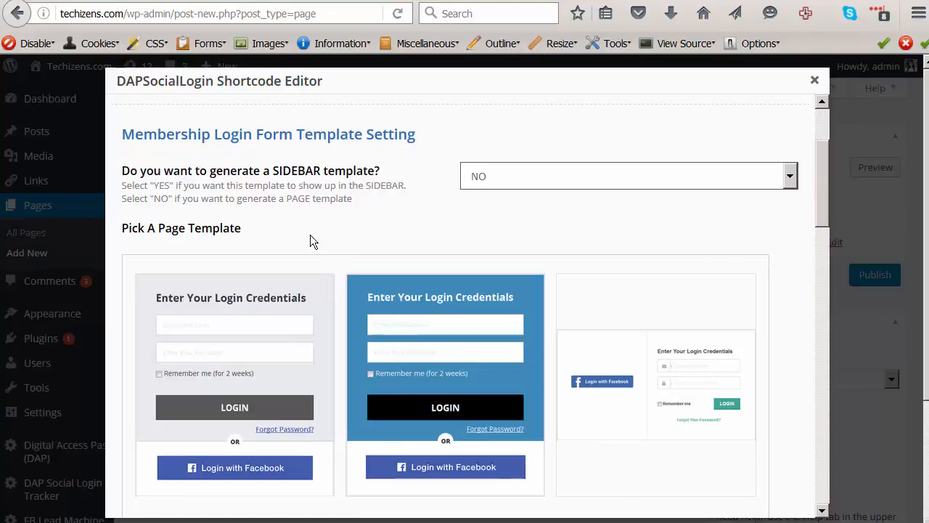
scroll(821, 184, "down", 1)
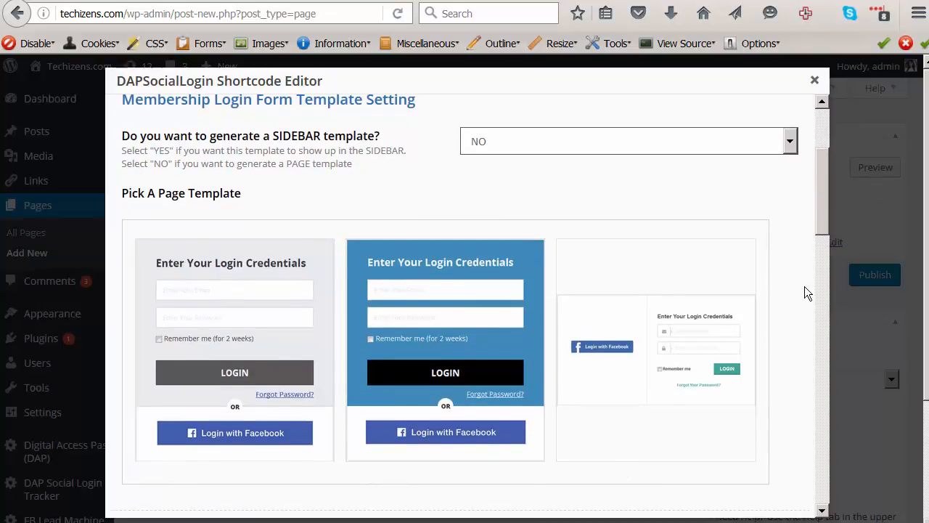
mouse_move(650, 316)
left_click_drag(817, 196, 820, 194)
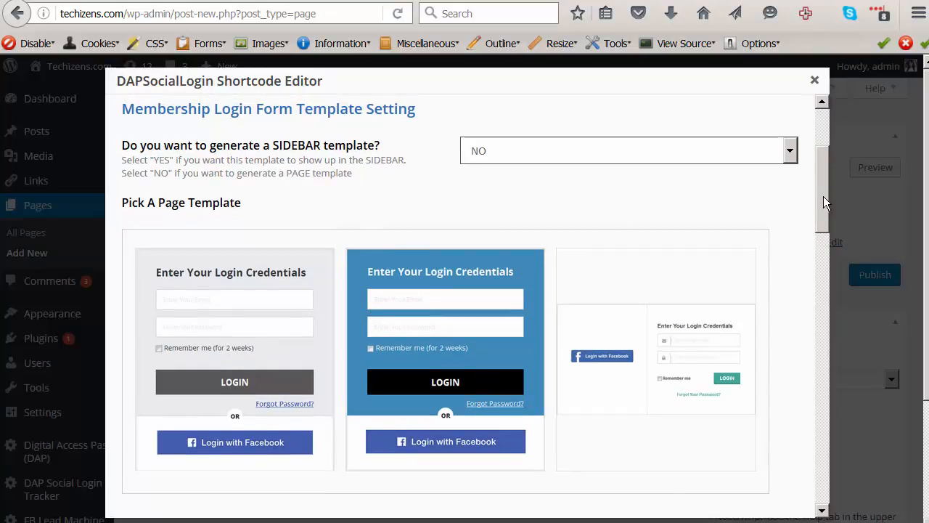
left_click_drag(824, 196, 830, 282)
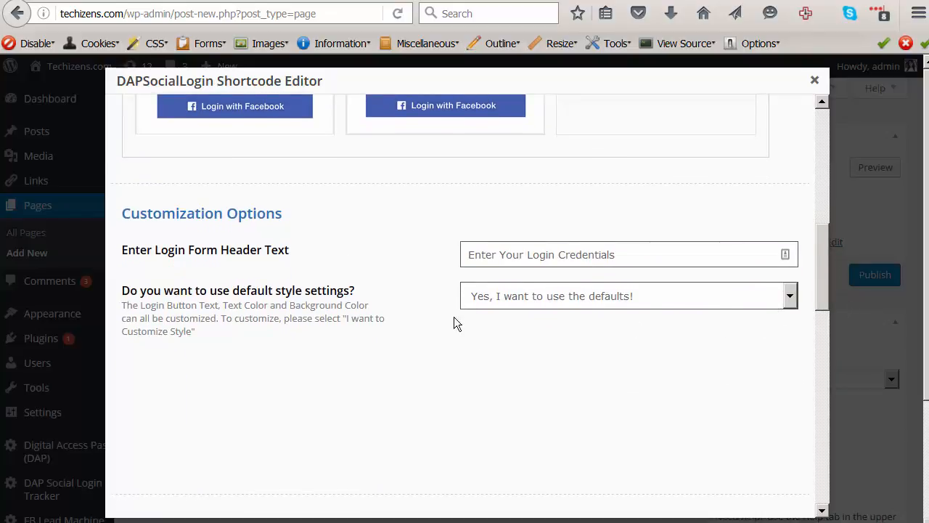
left_click_drag(123, 292, 387, 294)
scroll(385, 349, "up", 2)
scroll(385, 354, "up", 6)
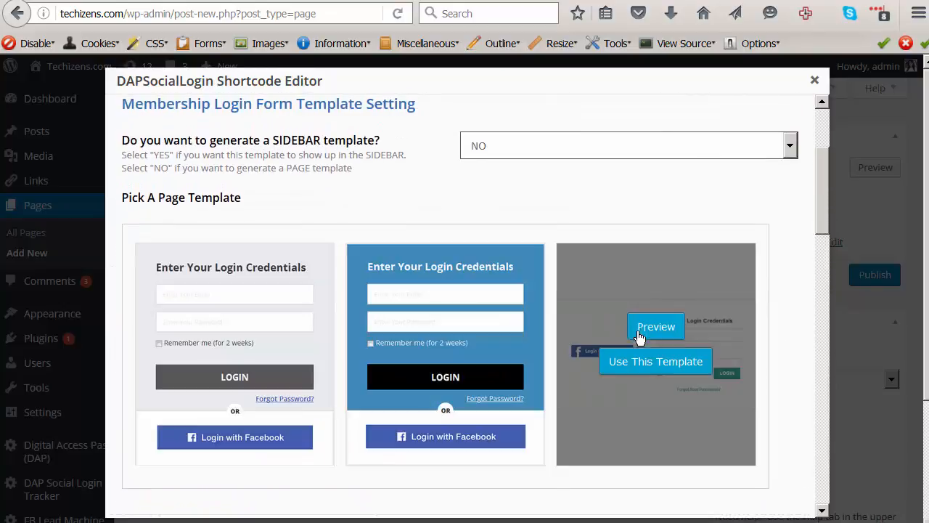
scroll(670, 414, "down", 6)
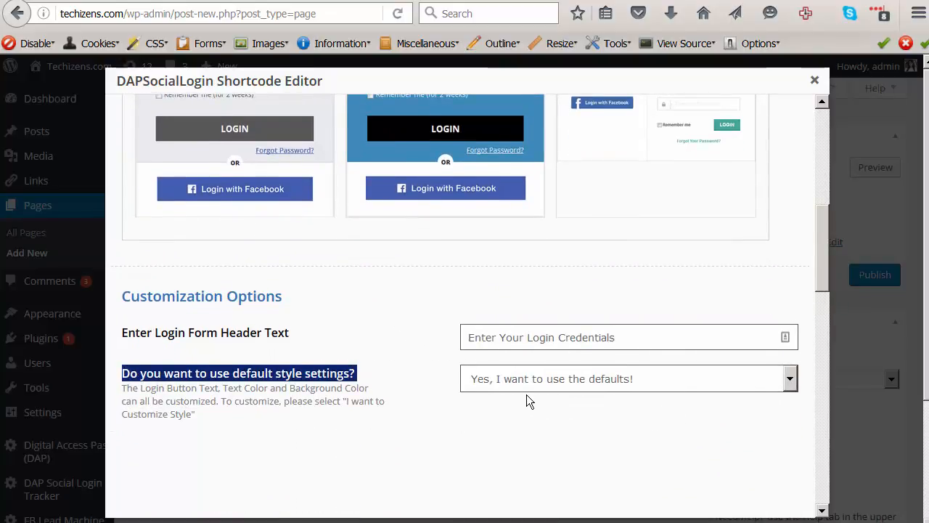
Set the default style option to "I want to customize style!" and open the color picker for the login form background.
left_click(629, 380)
left_click(587, 411)
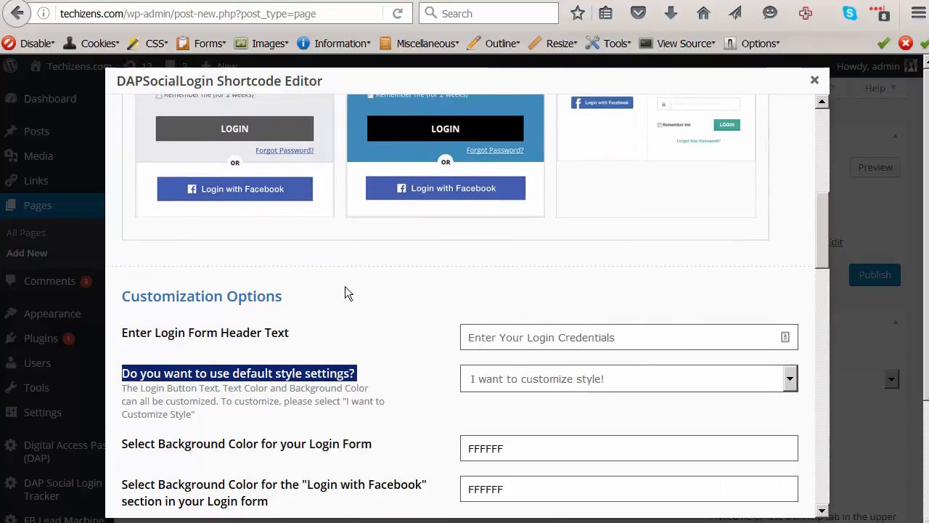
scroll(356, 363, "down", 4)
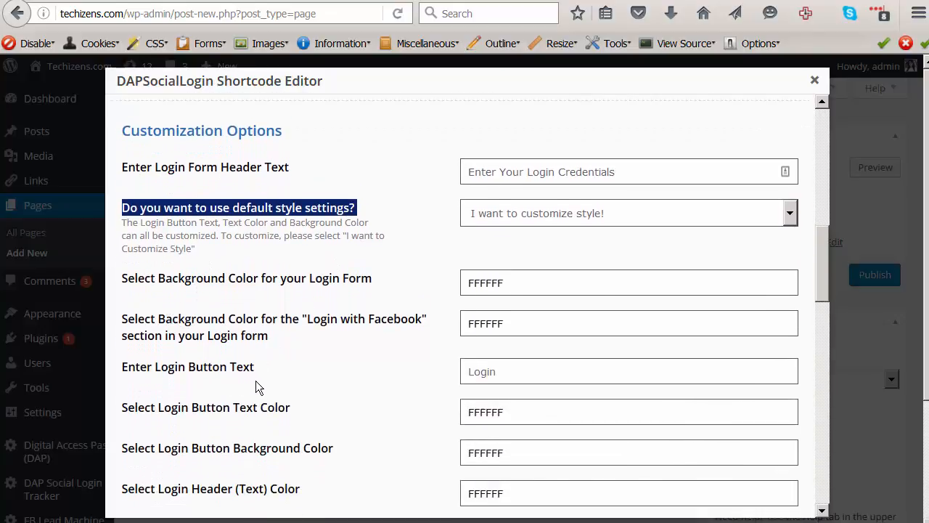
scroll(255, 381, "down", 2)
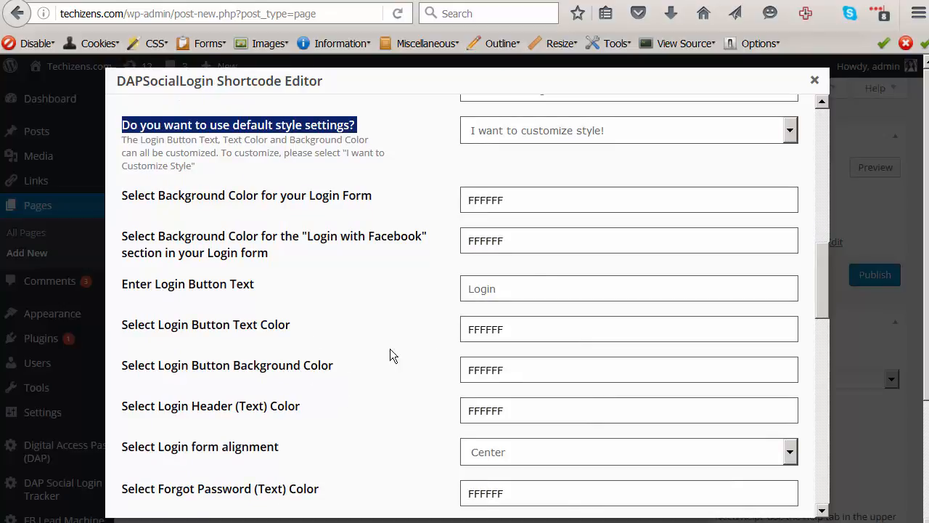
left_click(543, 243)
left_click(547, 201)
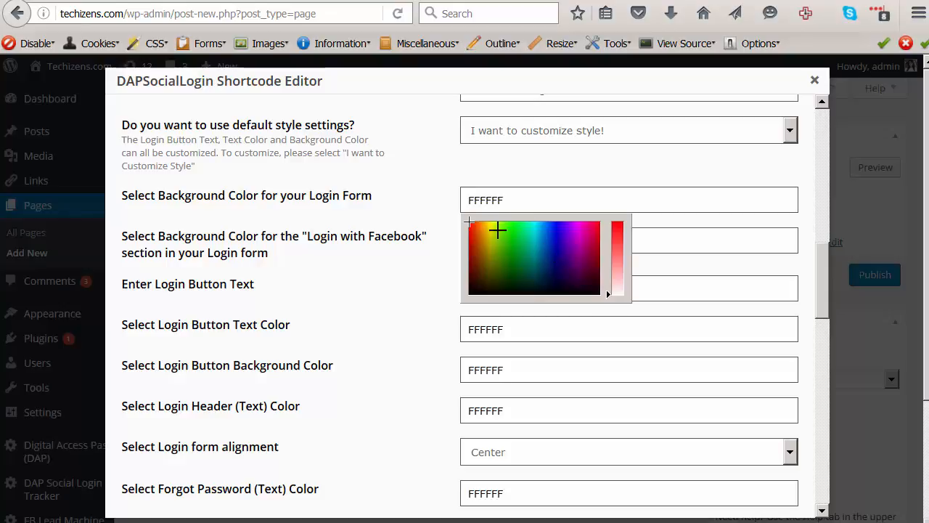
left_click(352, 315)
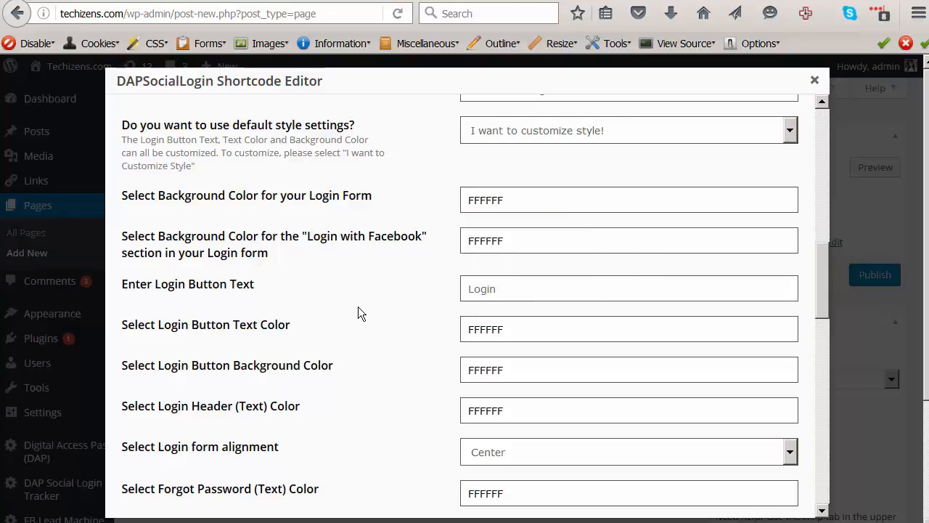
Examine the remaining style options and the Membership Settings field for the URL users are redirected to upon login.
scroll(361, 307, "down", 5)
scroll(365, 303, "down", 3)
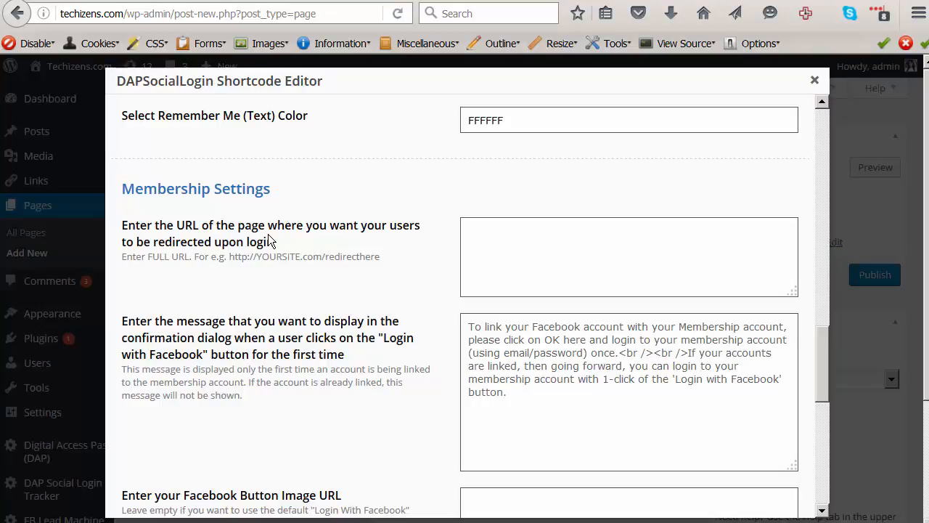
scroll(274, 241, "up", 2)
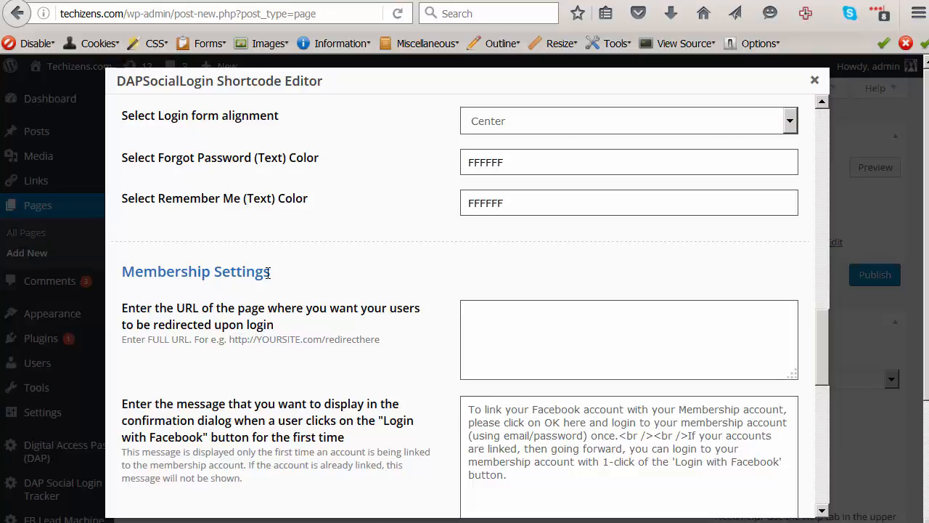
left_click(477, 330)
scroll(266, 280, "up", 12)
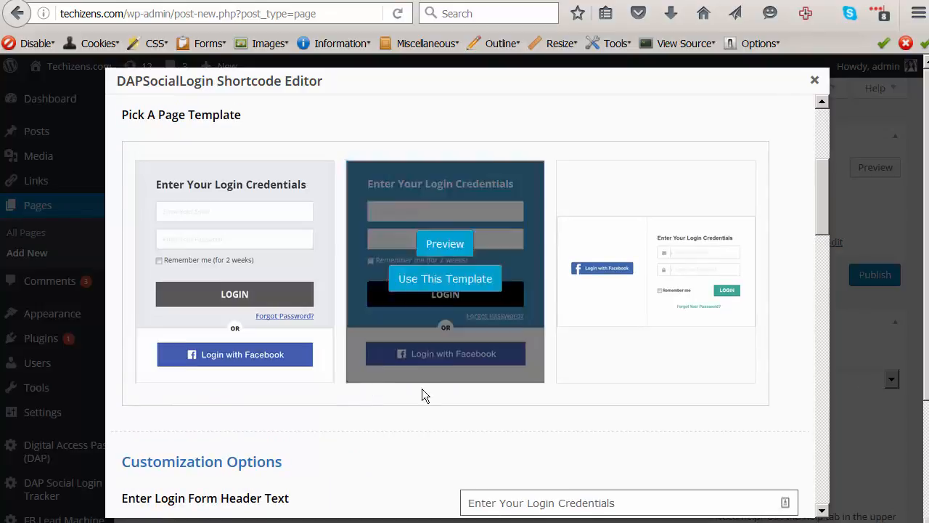
scroll(345, 392, "down", 10)
scroll(345, 395, "down", 8)
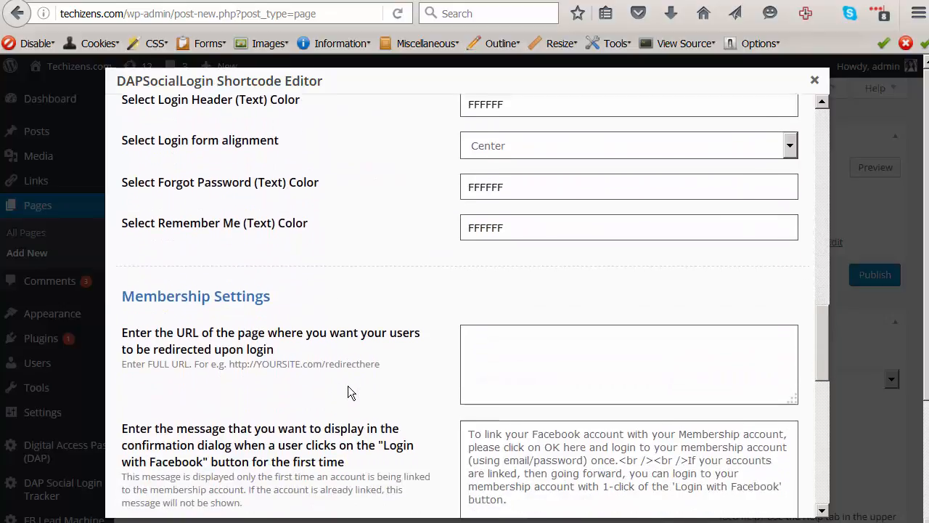
left_click(503, 315)
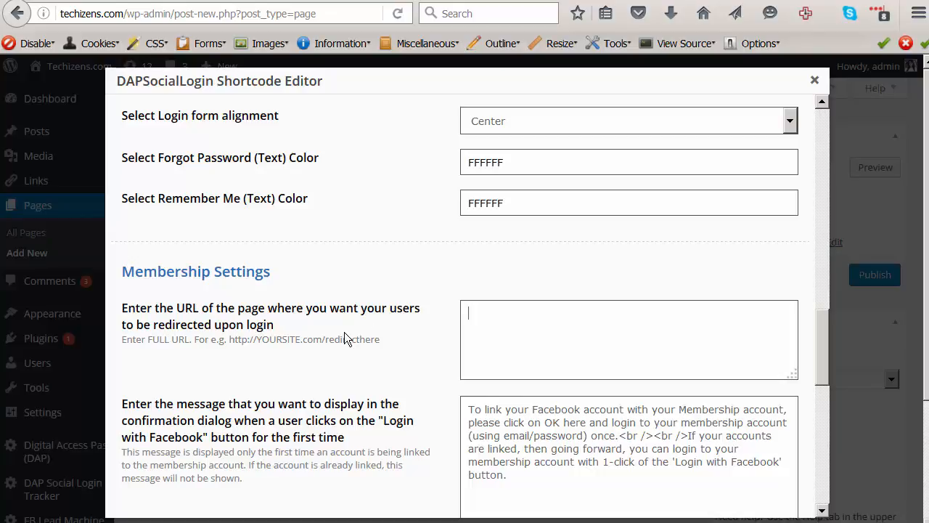
Review the confirmation dialog message displayed when a user first uses the "Login with Facebook" button.
scroll(373, 333, "down", 5)
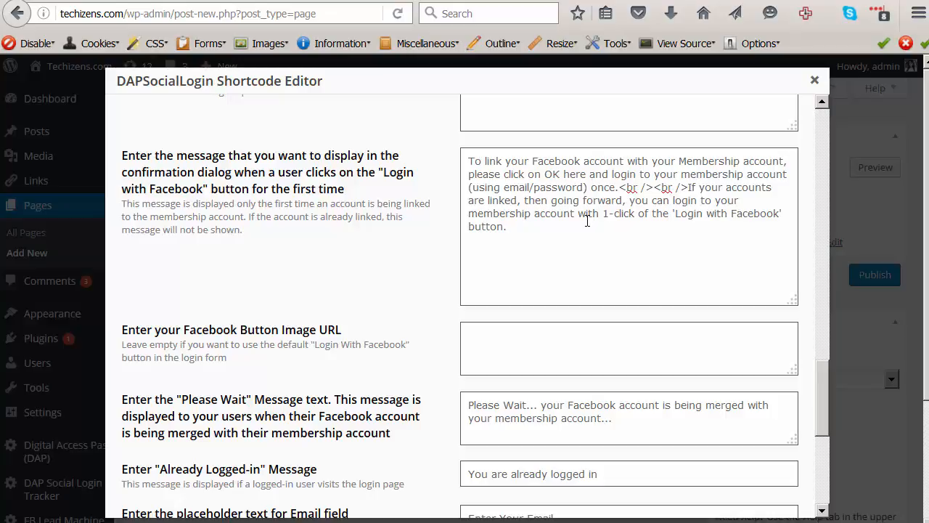
left_click_drag(529, 230, 446, 146)
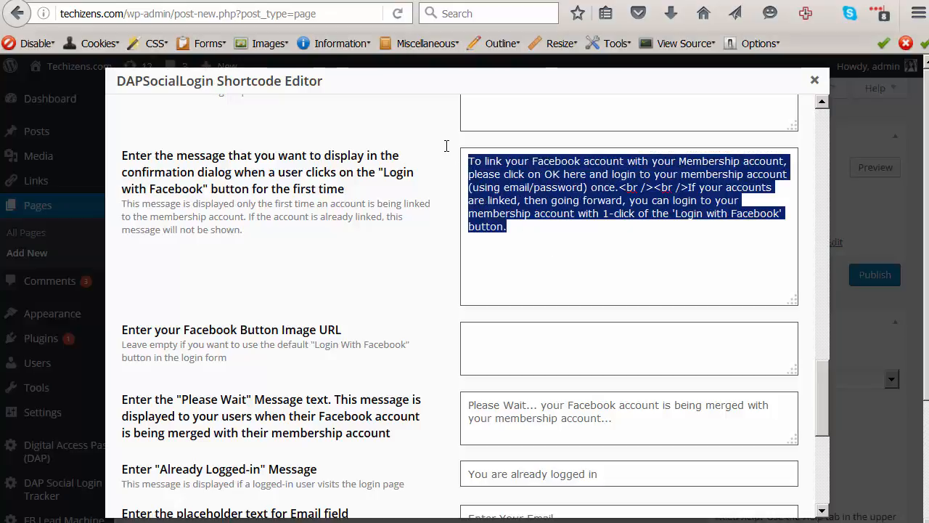
left_click(529, 230)
left_click_drag(527, 230, 438, 137)
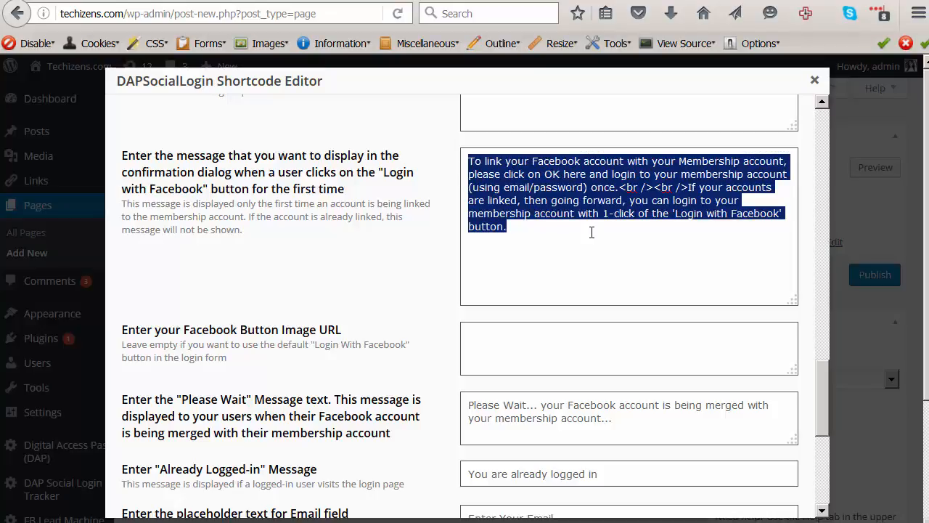
left_click(581, 201)
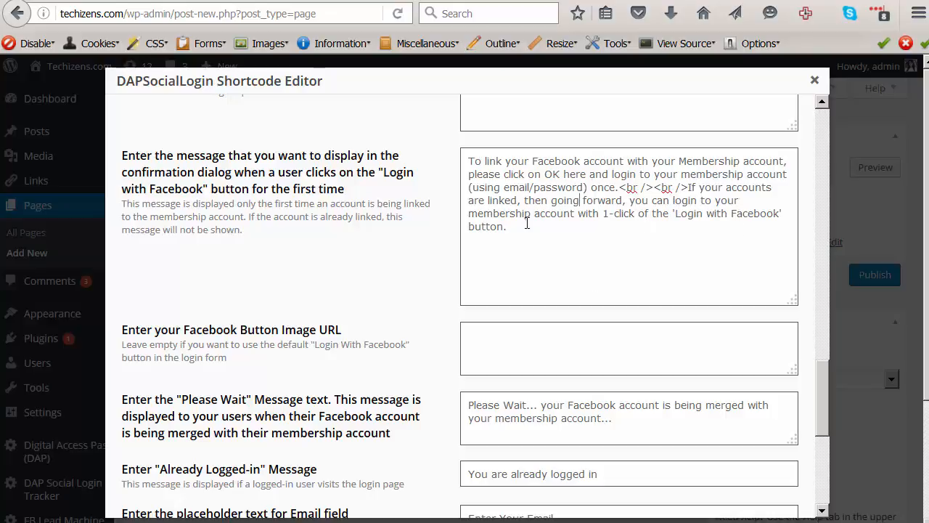
key("ctrl+a")
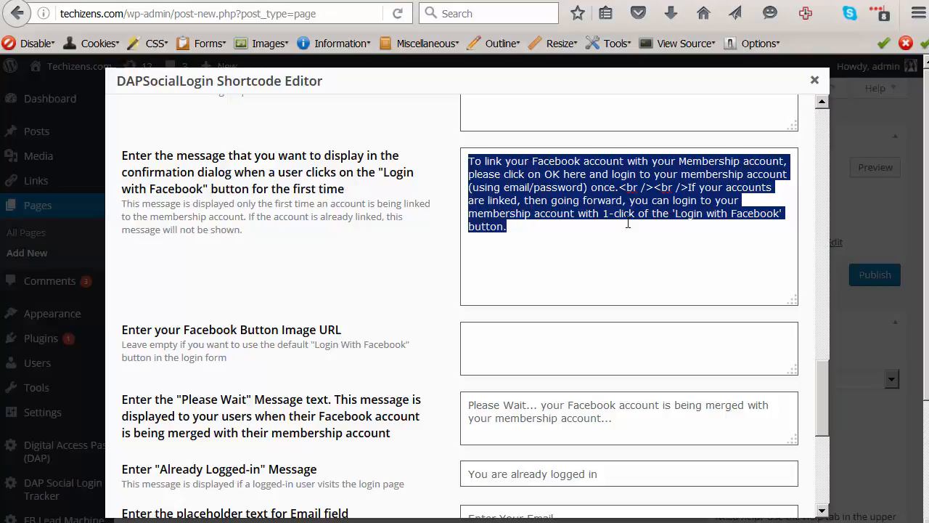
left_click(538, 245)
key("ctrl+a")
Review the "Already Logged-in" message text in the Membership Settings.
scroll(196, 315, "down", 3)
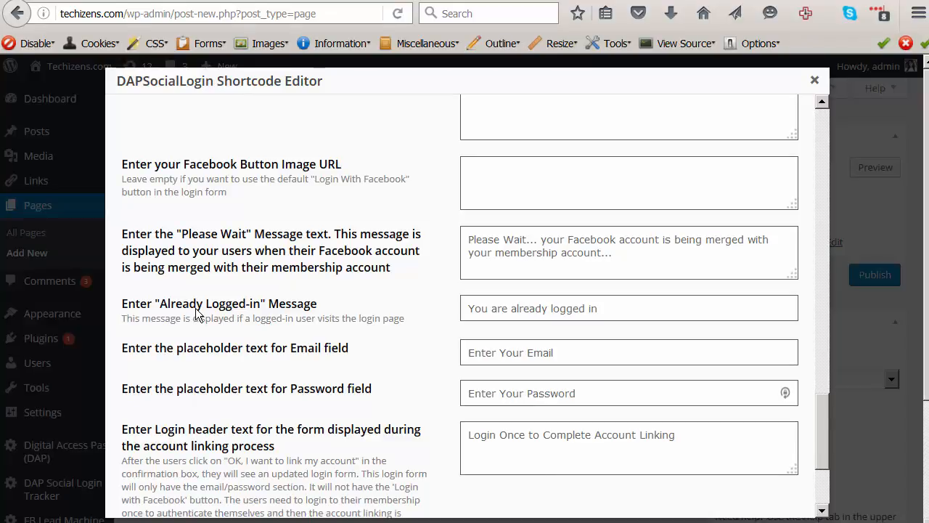
left_click_drag(645, 313, 438, 310)
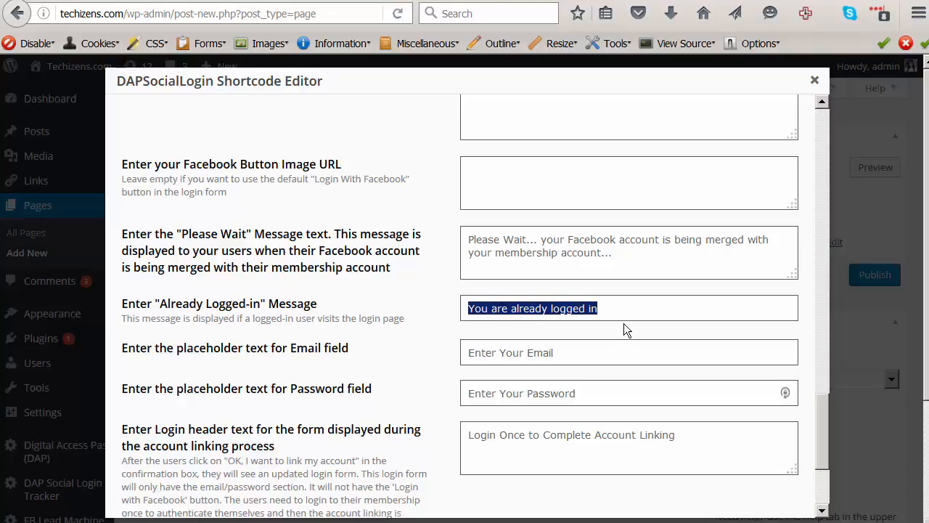
left_click_drag(626, 307, 214, 290)
Review the "Please Wait" message text and the login header text used during the account linking process.
scroll(307, 295, "down", 2)
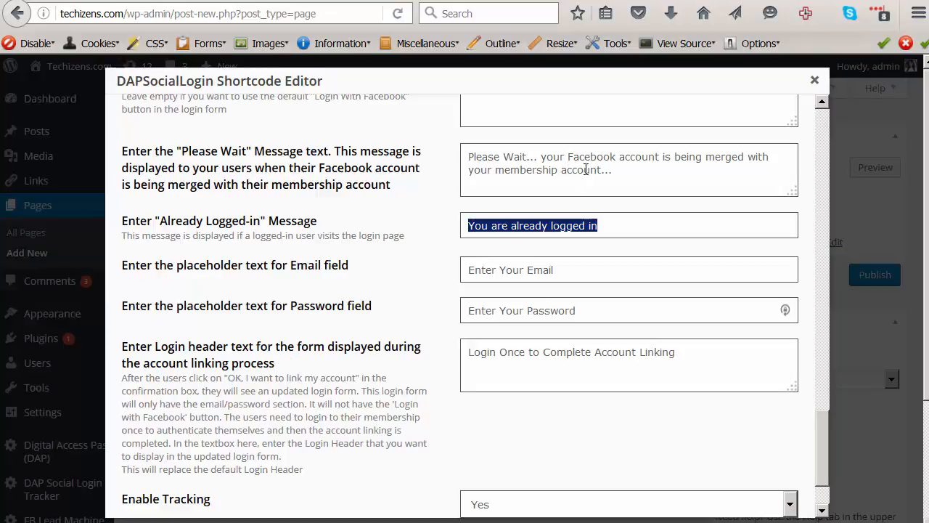
left_click_drag(613, 175, 468, 157)
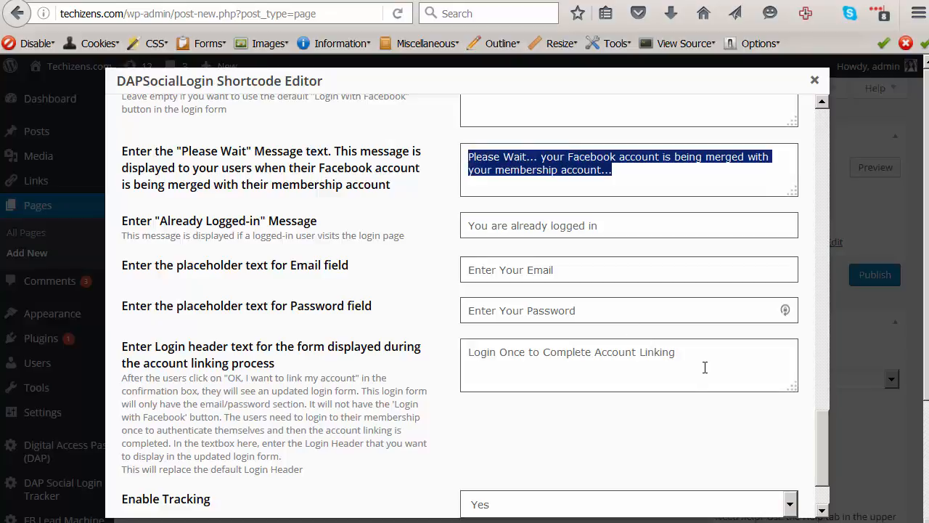
left_click(706, 367)
key("ctrl+a")
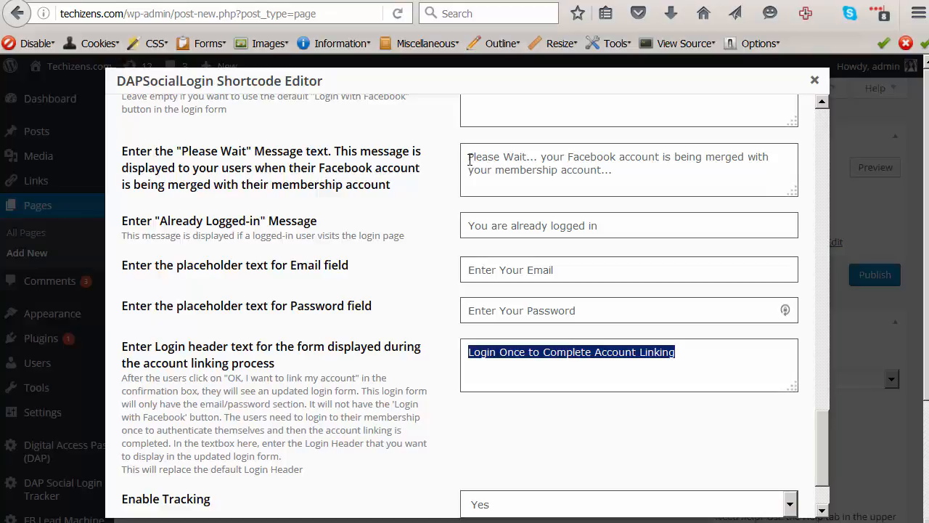
left_click_drag(470, 158, 787, 155)
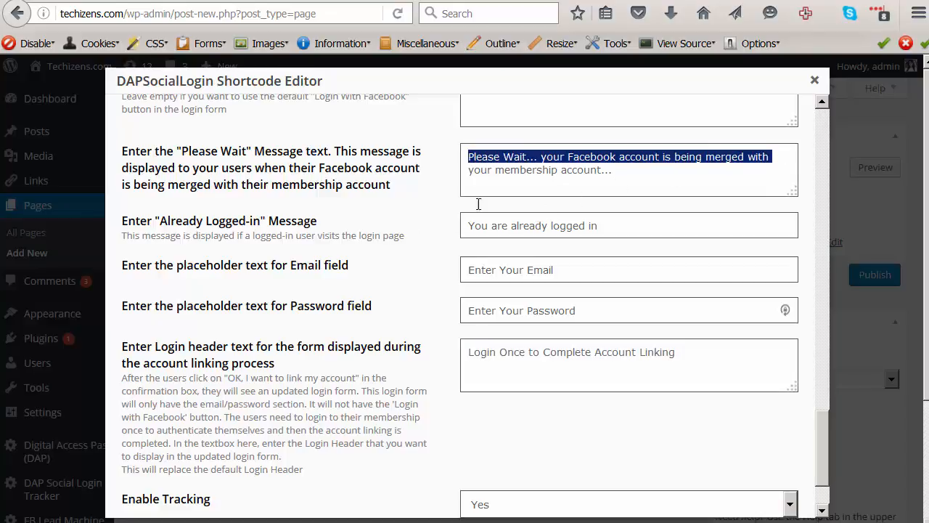
left_click(562, 152)
left_click_drag(666, 172, 293, 155)
left_click_drag(679, 353, 255, 316)
Set the SIDEBAR template option to YES in the Membership Login Form Template Setting.
scroll(283, 320, "down", 2)
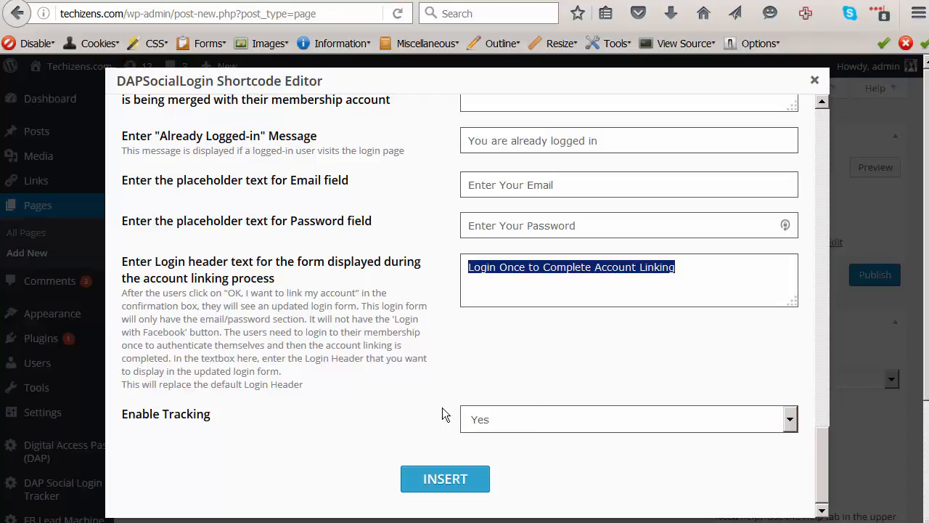
left_click_drag(825, 446, 820, 126)
left_click(478, 304)
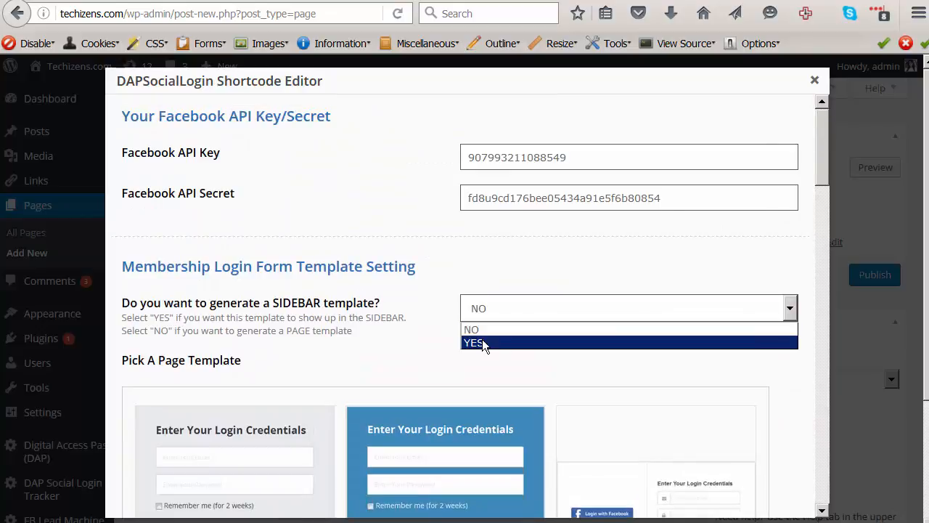
left_click(482, 339)
Check the choices of the Enable Tracking option at the end of the shortcode settings.
left_click_drag(822, 166, 823, 479)
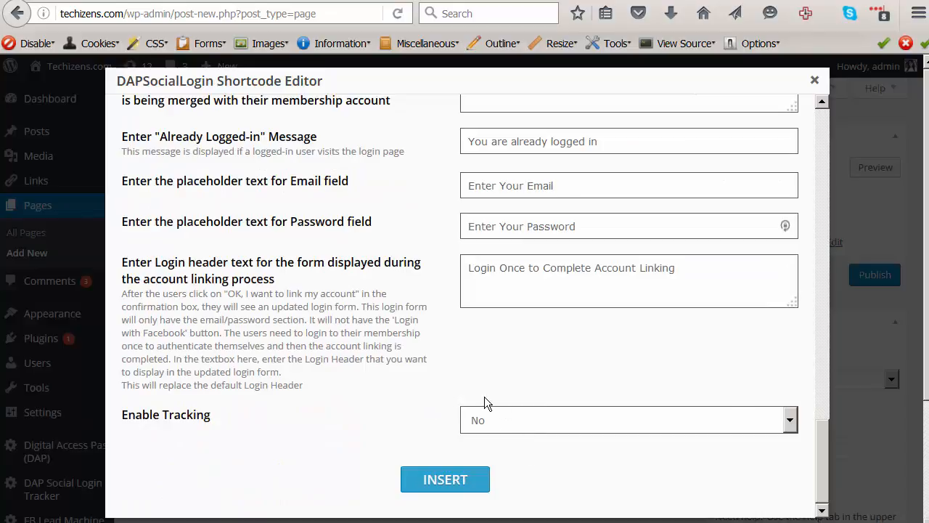
scroll(457, 418, "up", 2)
scroll(372, 461, "down", 2)
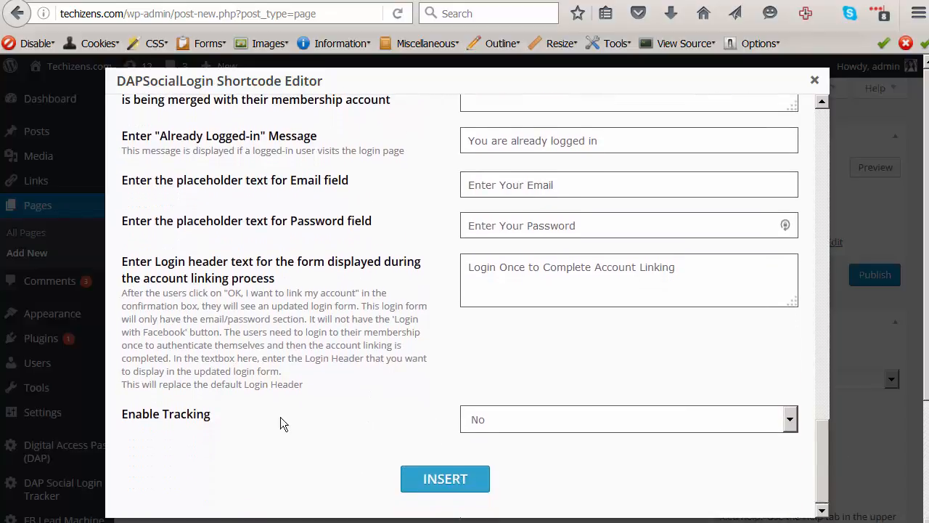
left_click(490, 416)
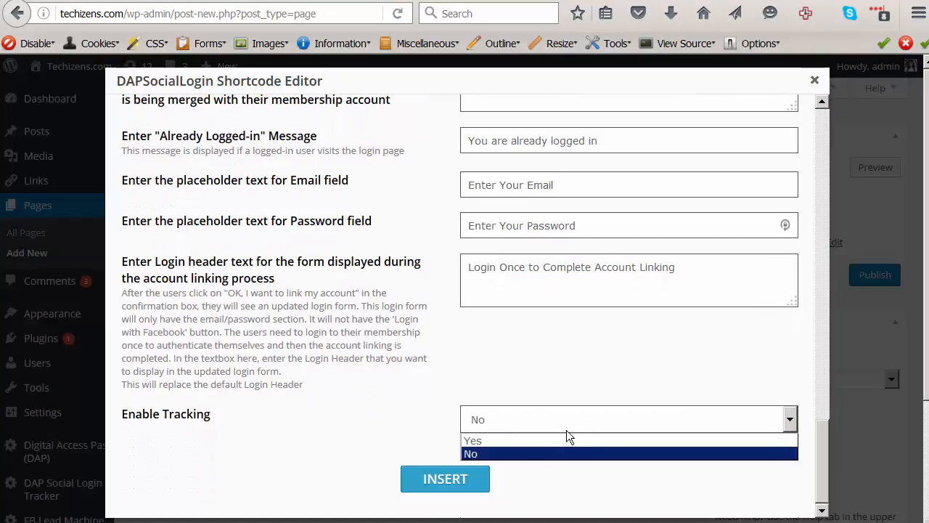
left_click(336, 421)
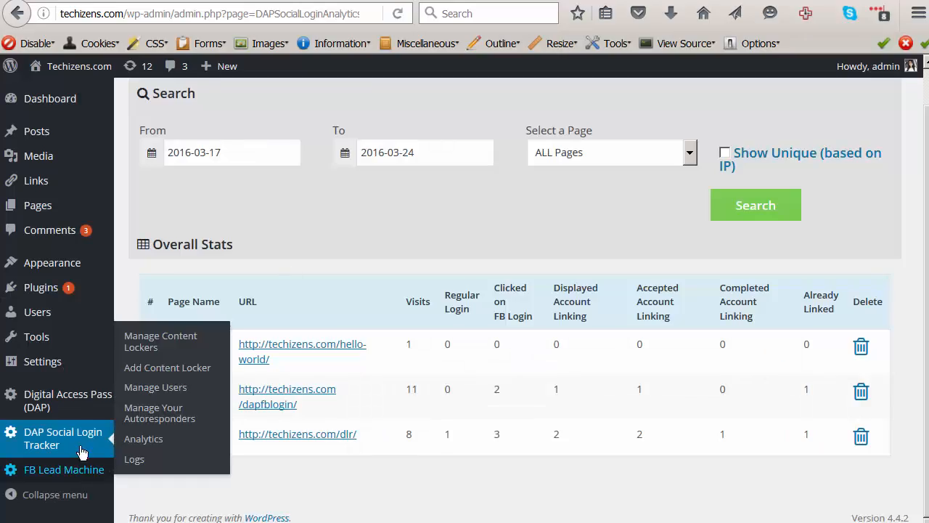
Open the DAP Social Login Tracker and examine its date and page filters and the Overall Stats columns per login page.
left_click(81, 451)
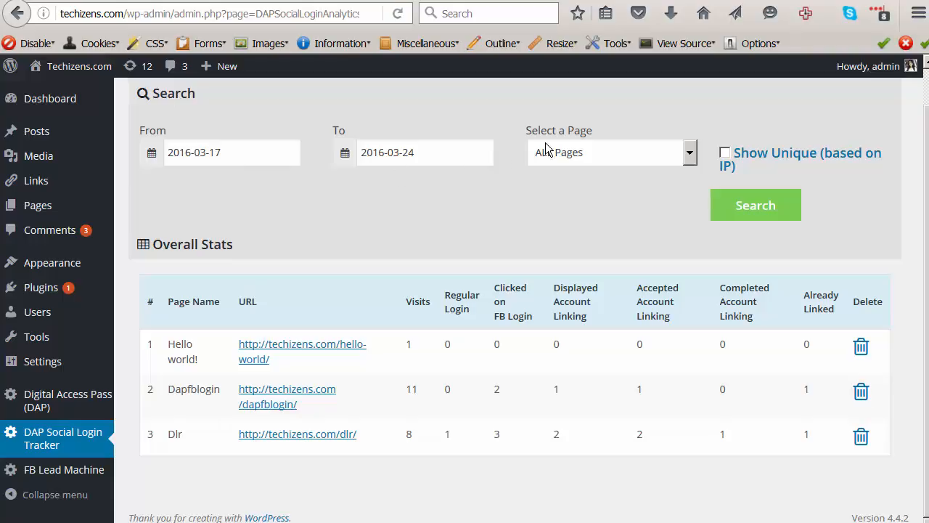
left_click(571, 154)
left_click(393, 192)
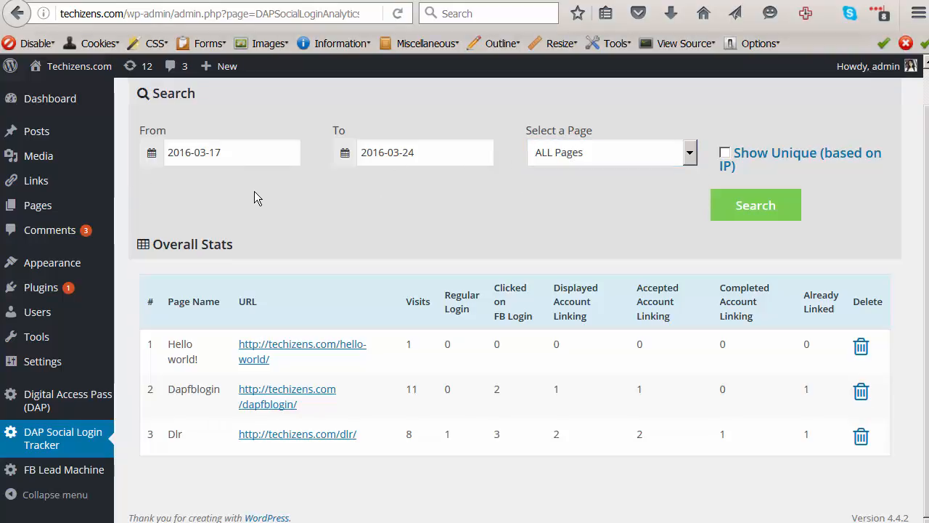
scroll(254, 191, "up", 1)
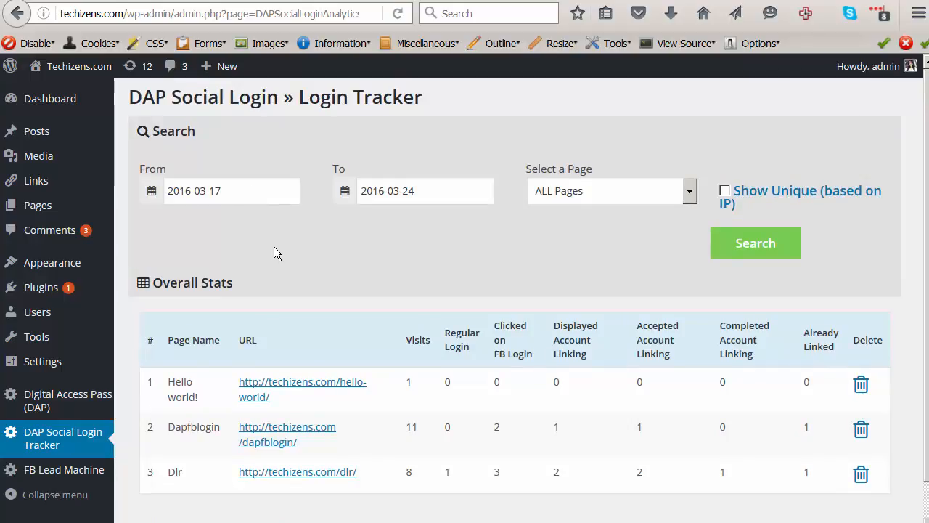
scroll(274, 247, "down", 1)
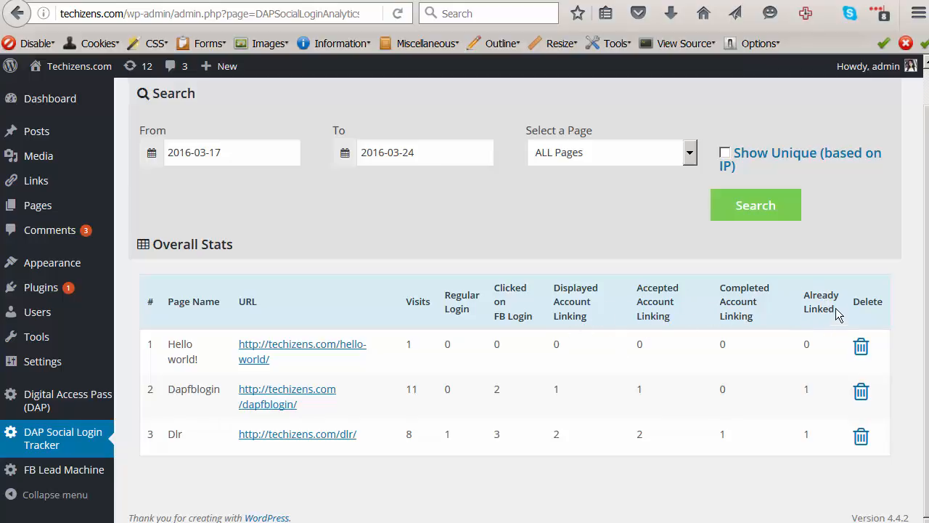
scroll(786, 304, "up", 1)
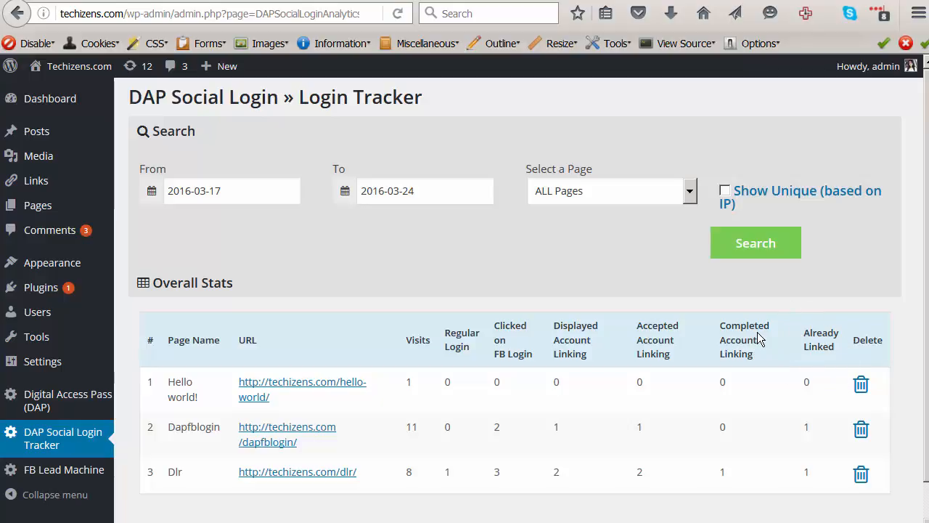
scroll(821, 371, "down", 1)
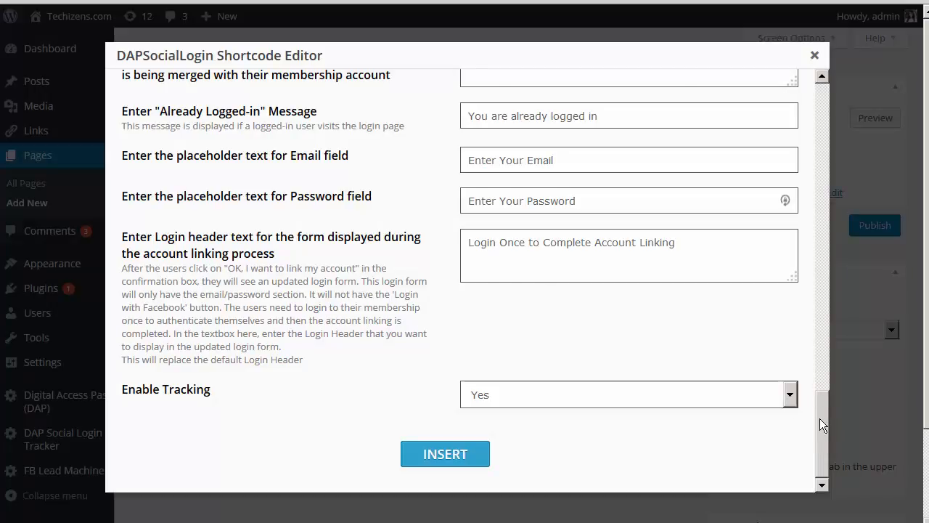
Review the shortcode settings, insert the DAPSocialLogin shortcode into the "test social login" page, and confirm generating a page login form.
left_click_drag(820, 418, 825, 99)
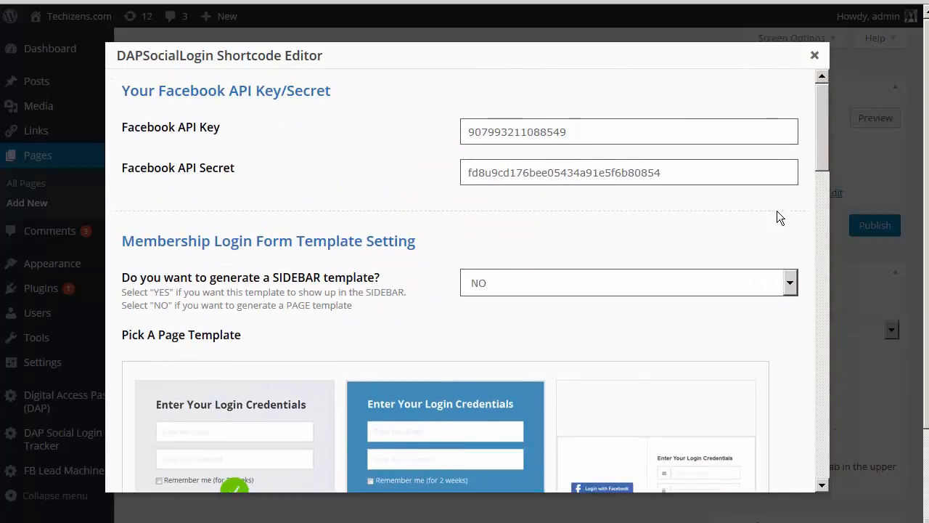
left_click_drag(819, 95, 816, 222)
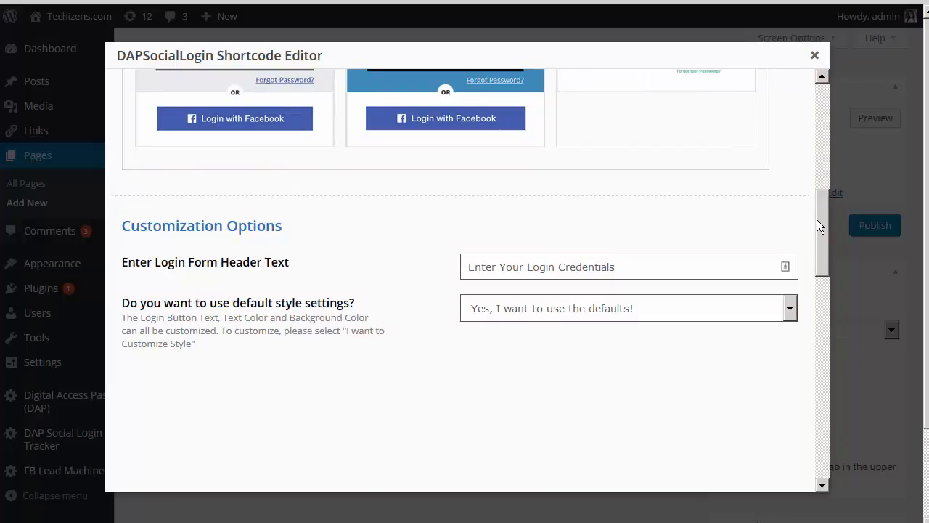
left_click_drag(819, 220, 806, 420)
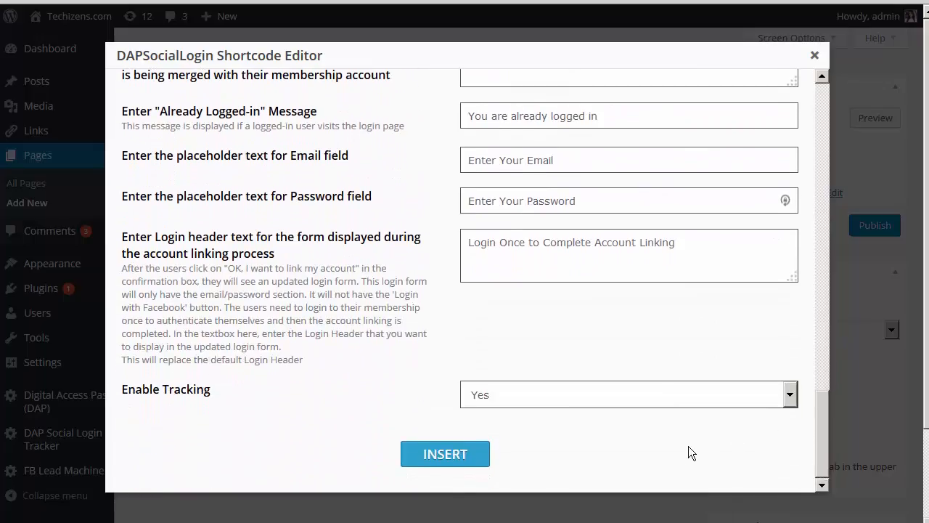
left_click(419, 465)
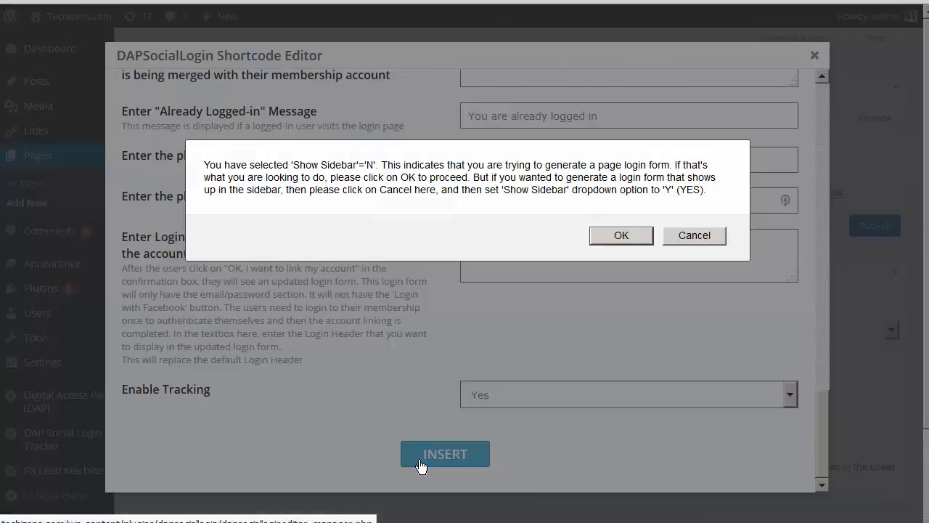
left_click(621, 235)
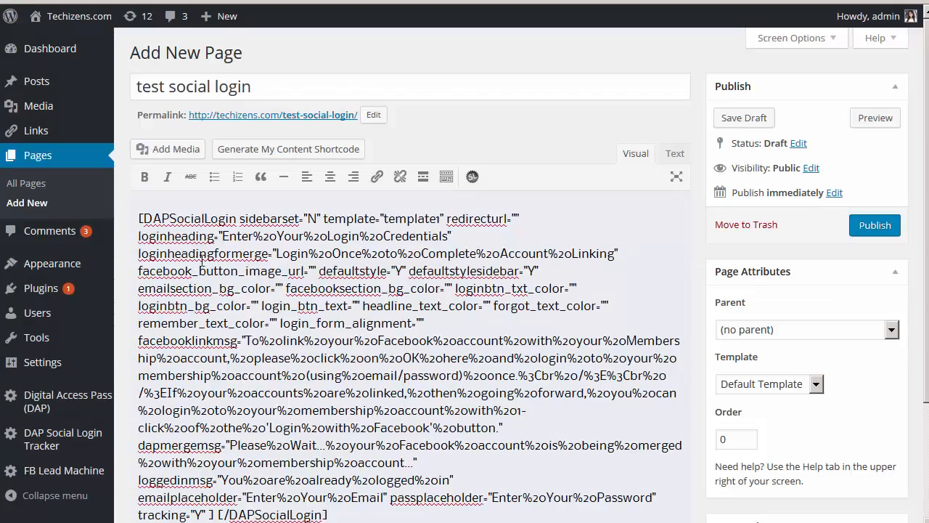